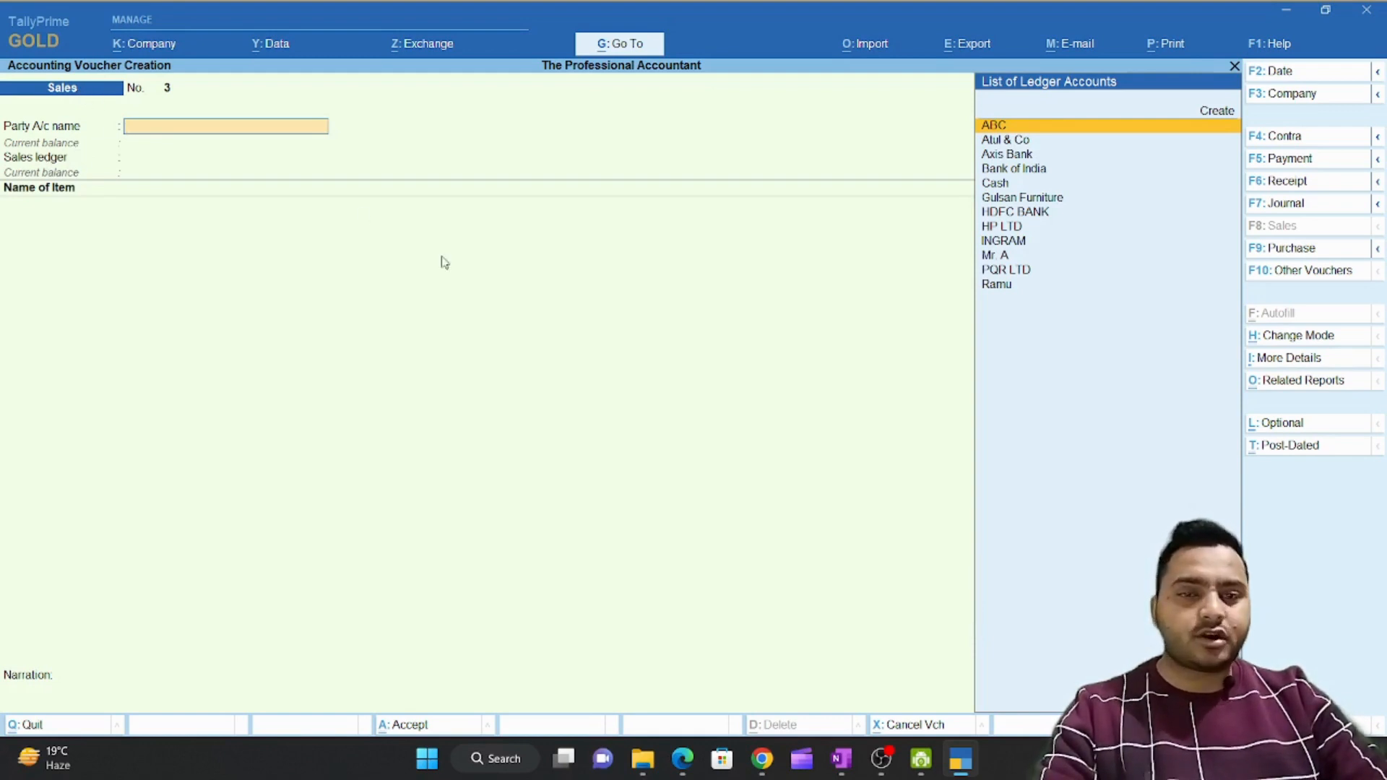
Compare the ledgers offered in a purchase voucher and in a sales voucher for party ABC, leaving both vouchers unsaved
{"action": "left_click", "coordinate": [1278, 258]}
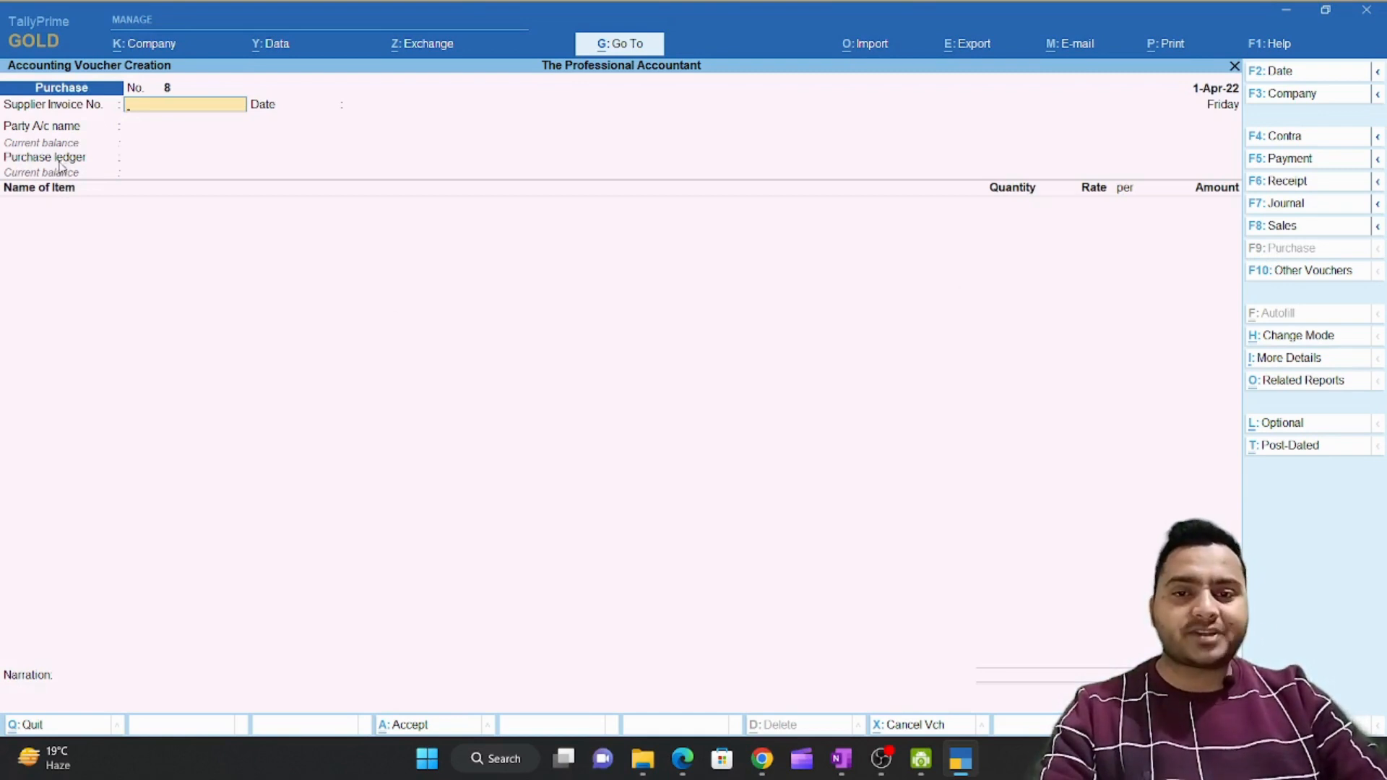
{"action": "left_click", "coordinate": [153, 160]}
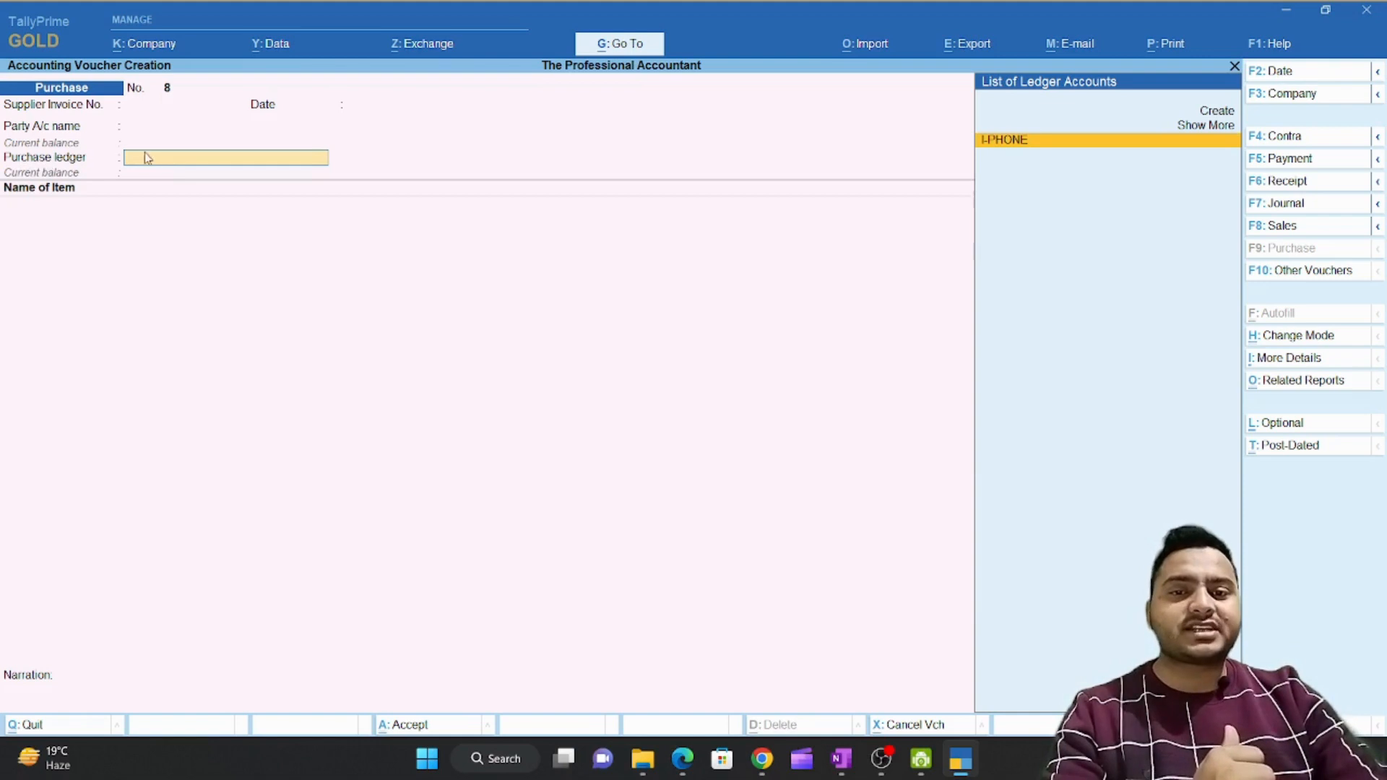
{"action": "left_click", "coordinate": [1331, 226]}
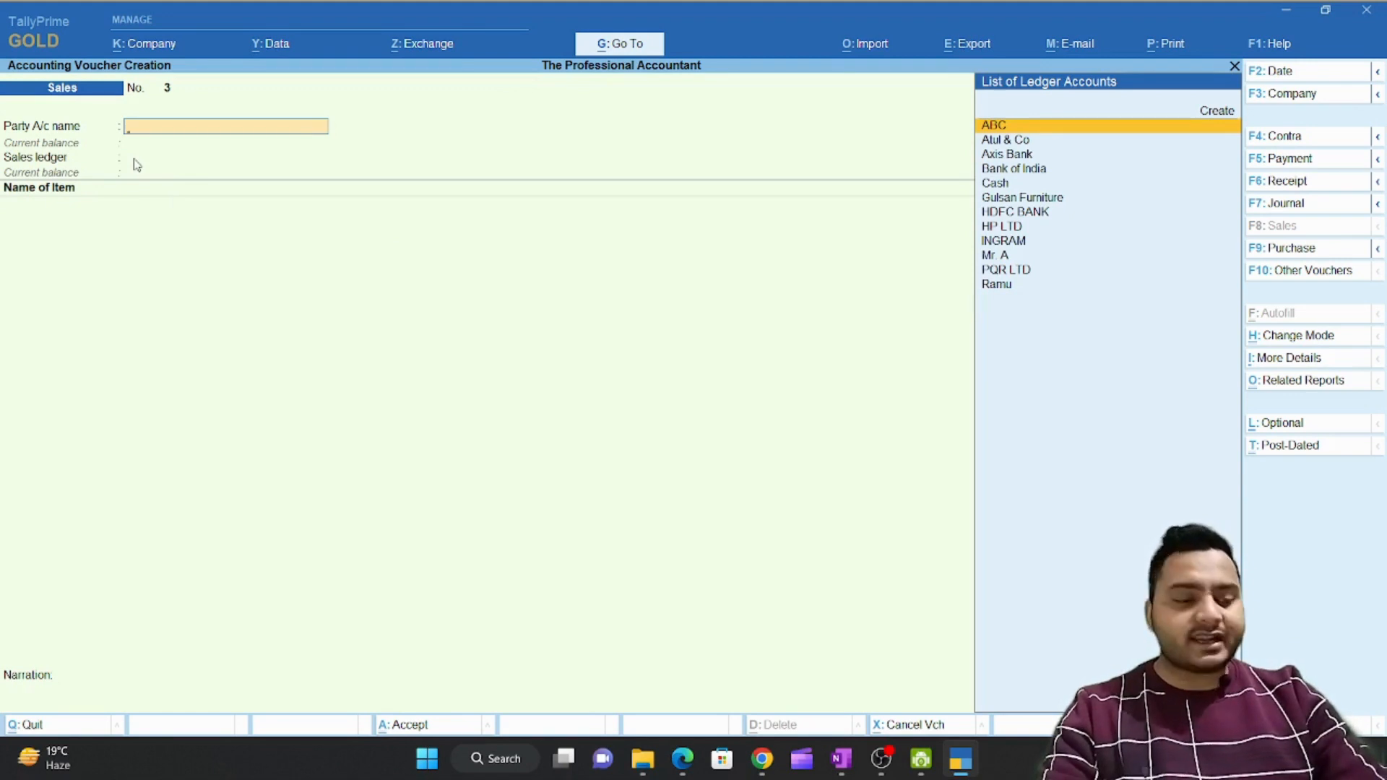
{"action": "key", "text": "Return"}
{"action": "key", "text": "Return"}
{"action": "key", "text": "ctrl+a"}
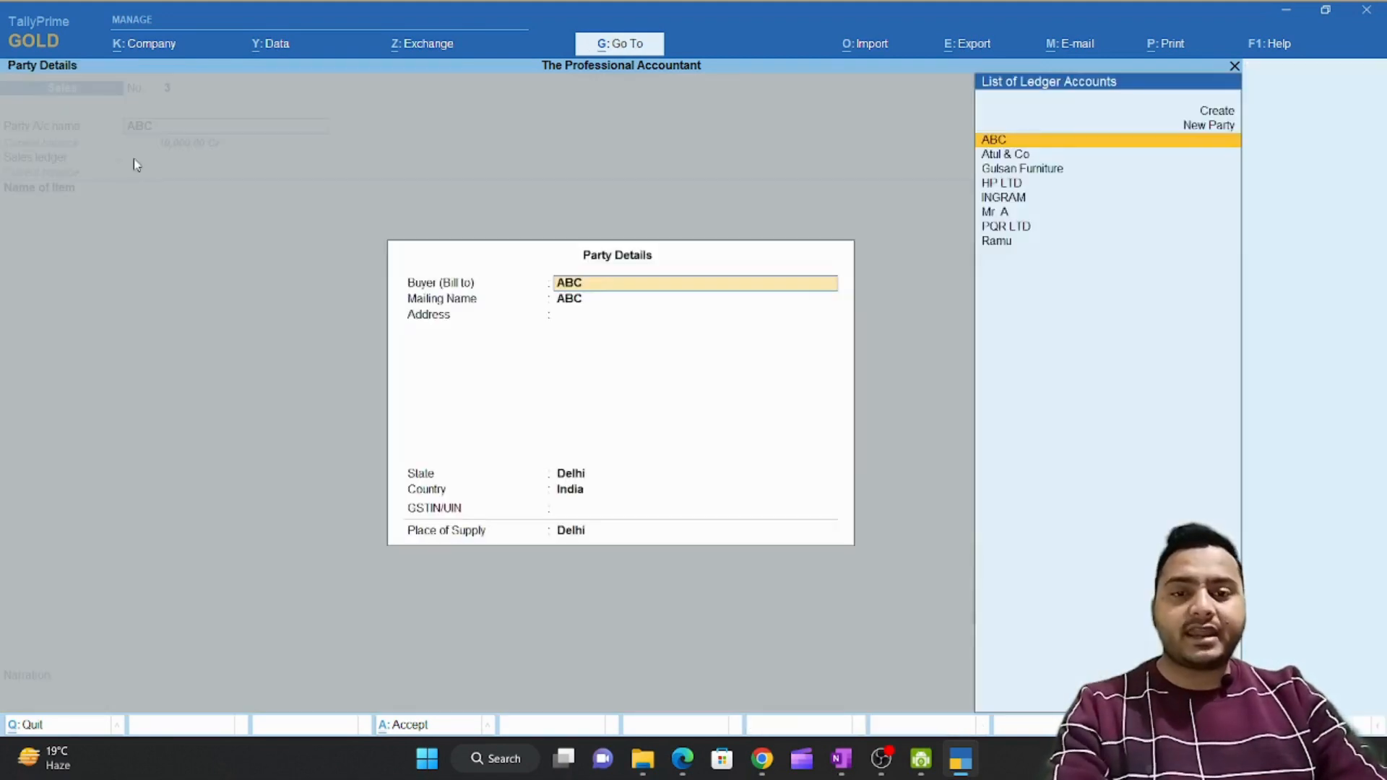
{"action": "key", "text": "ctrl+a"}
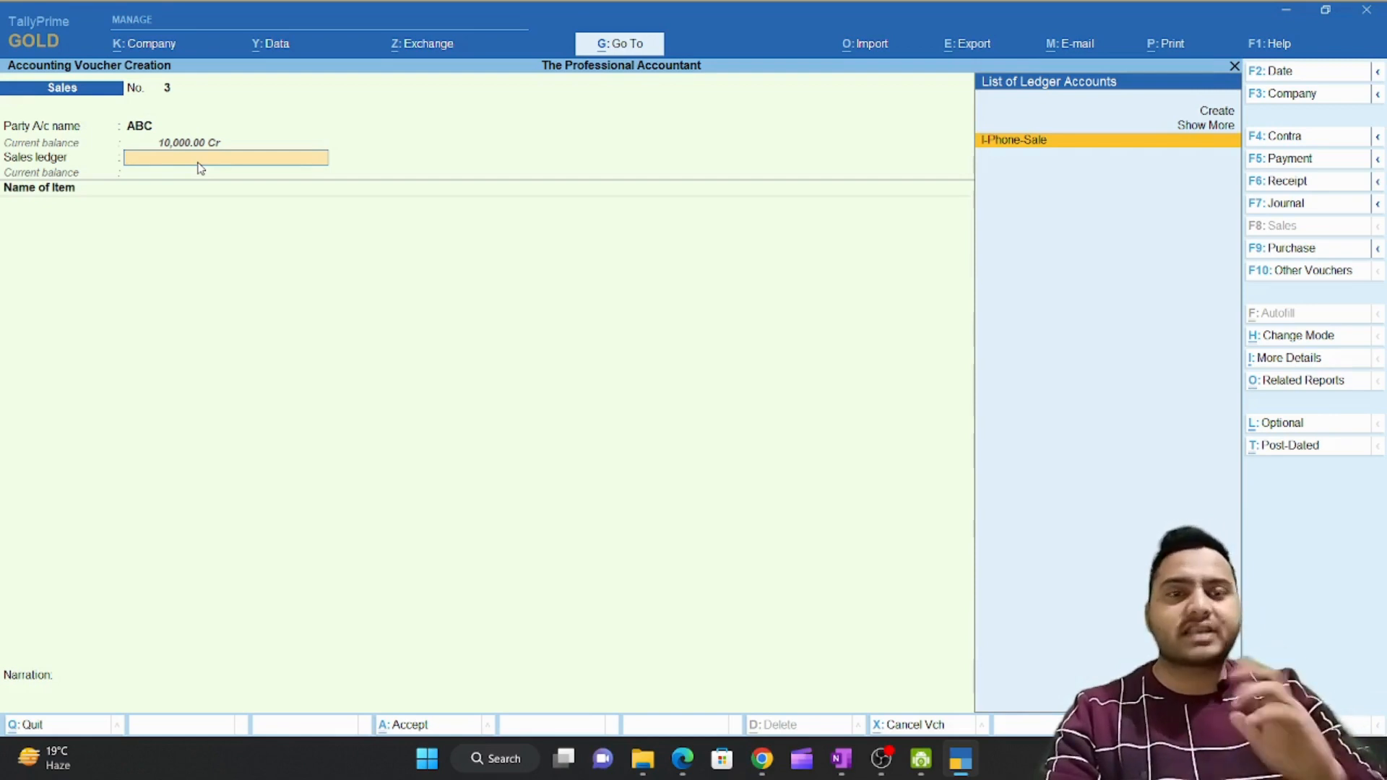
{"action": "key", "text": "Escape"}
{"action": "key", "text": "Up"}
{"action": "key", "text": "Up"}
{"action": "key", "text": "Up"}
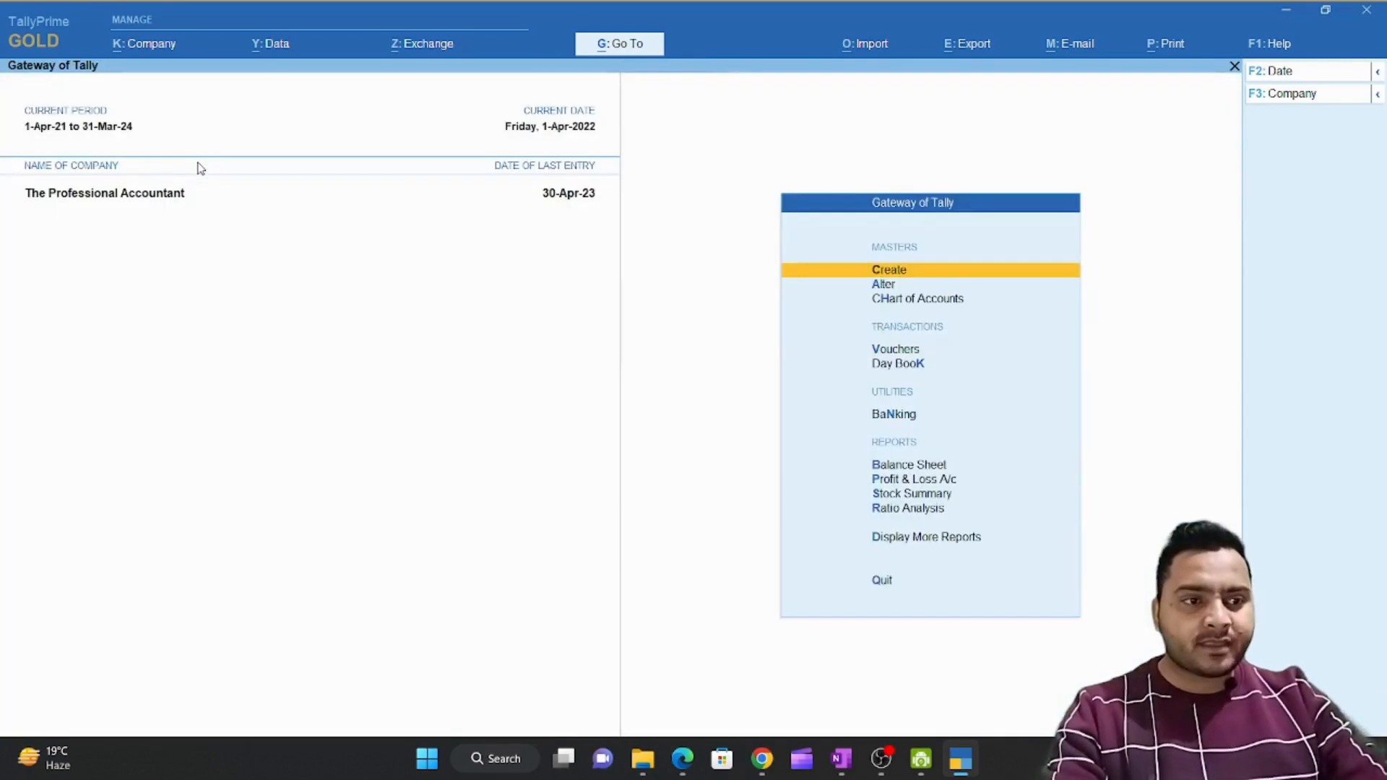
Open the Sales Register and list the sales vouchers for April 2022
{"action": "key", "text": "d"}
{"action": "key", "text": "a"}
{"action": "key", "text": "s"}
{"action": "key", "text": "Up"}
{"action": "key", "text": "Up"}
{"action": "key", "text": "Up"}
{"action": "key", "text": "Up"}
{"action": "key", "text": "Up"}
{"action": "key", "text": "Up"}
{"action": "key", "text": "Up"}
{"action": "key", "text": "Up"}
{"action": "key", "text": "Up"}
{"action": "key", "text": "Up"}
{"action": "key", "text": "Up"}
{"action": "key", "text": "Up"}
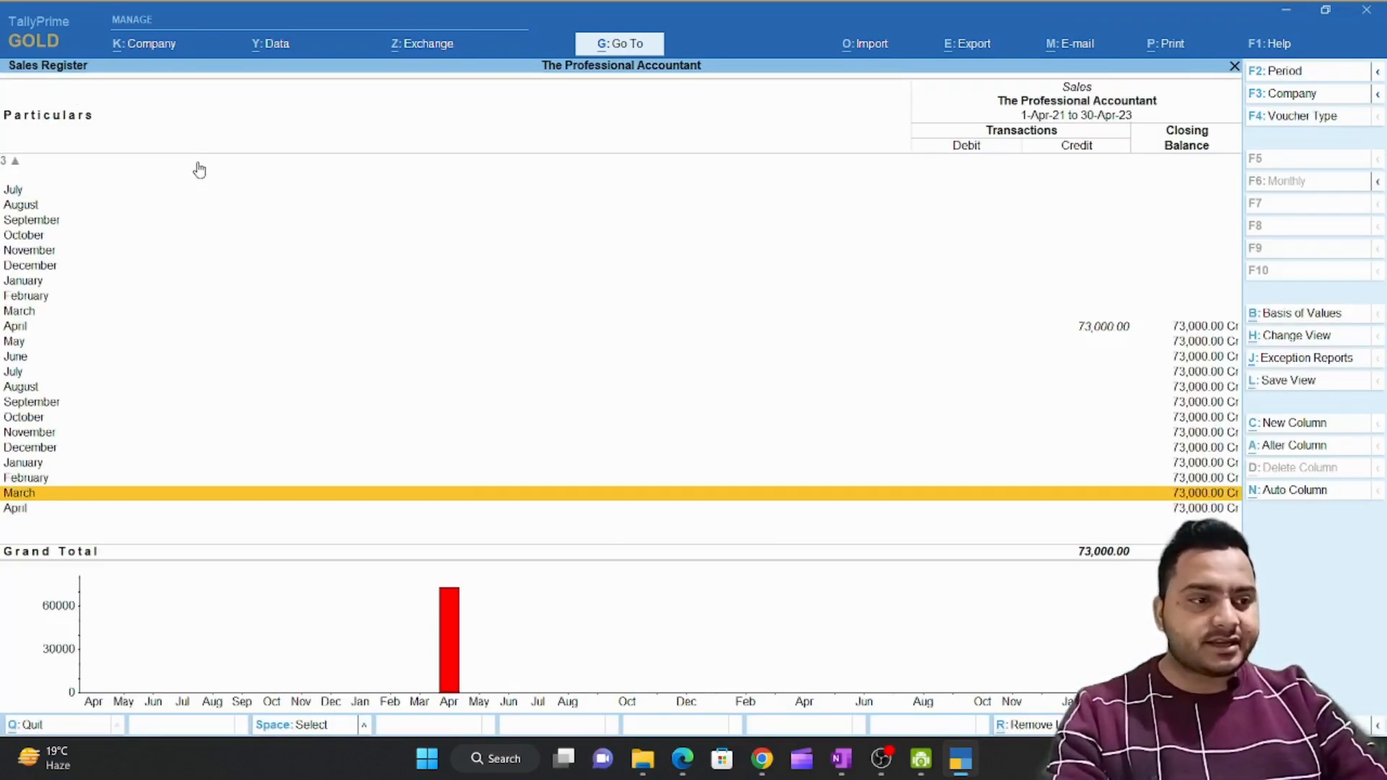
{"action": "key", "text": "Return"}
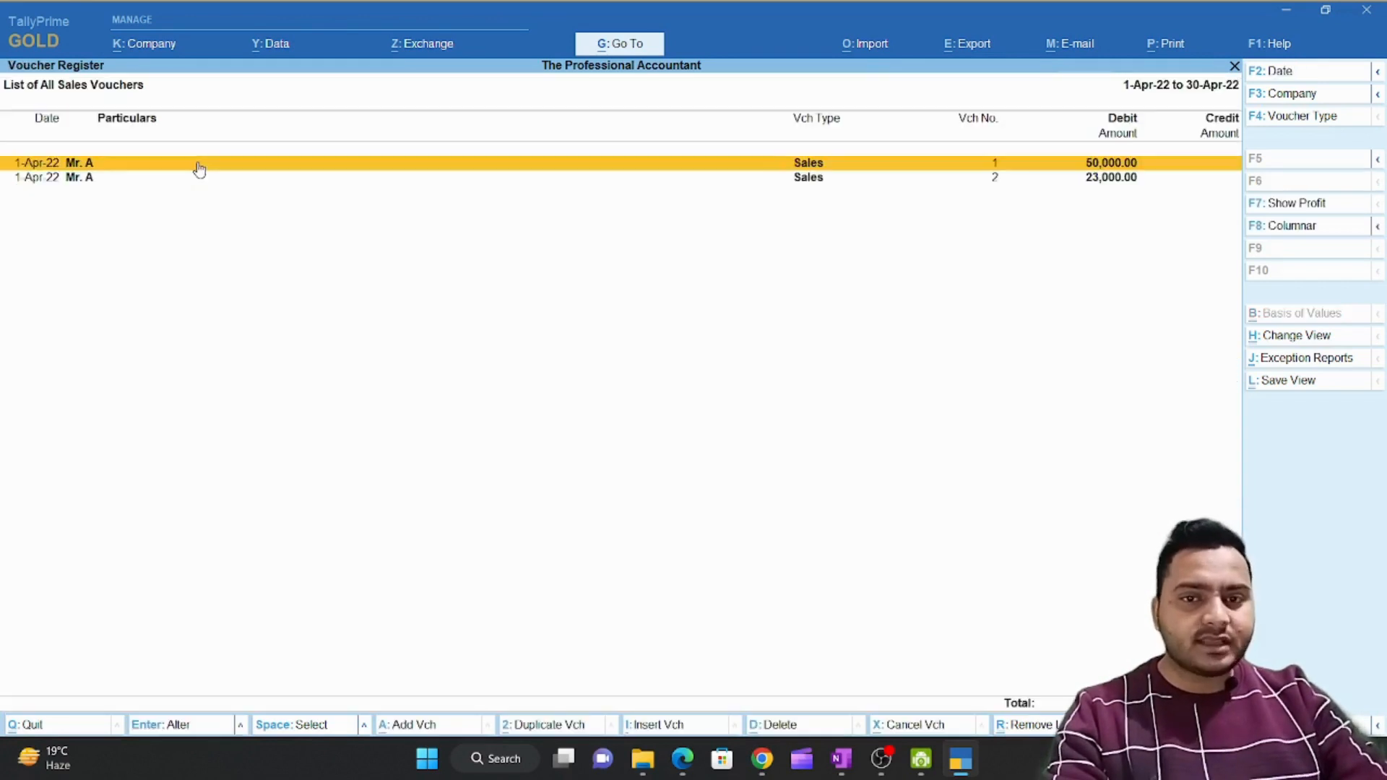
Open sales voucher No. 2 to check its sales ledger, and return to the Gateway of Tally
{"action": "key", "text": "Down"}
{"action": "key", "text": "Up"}
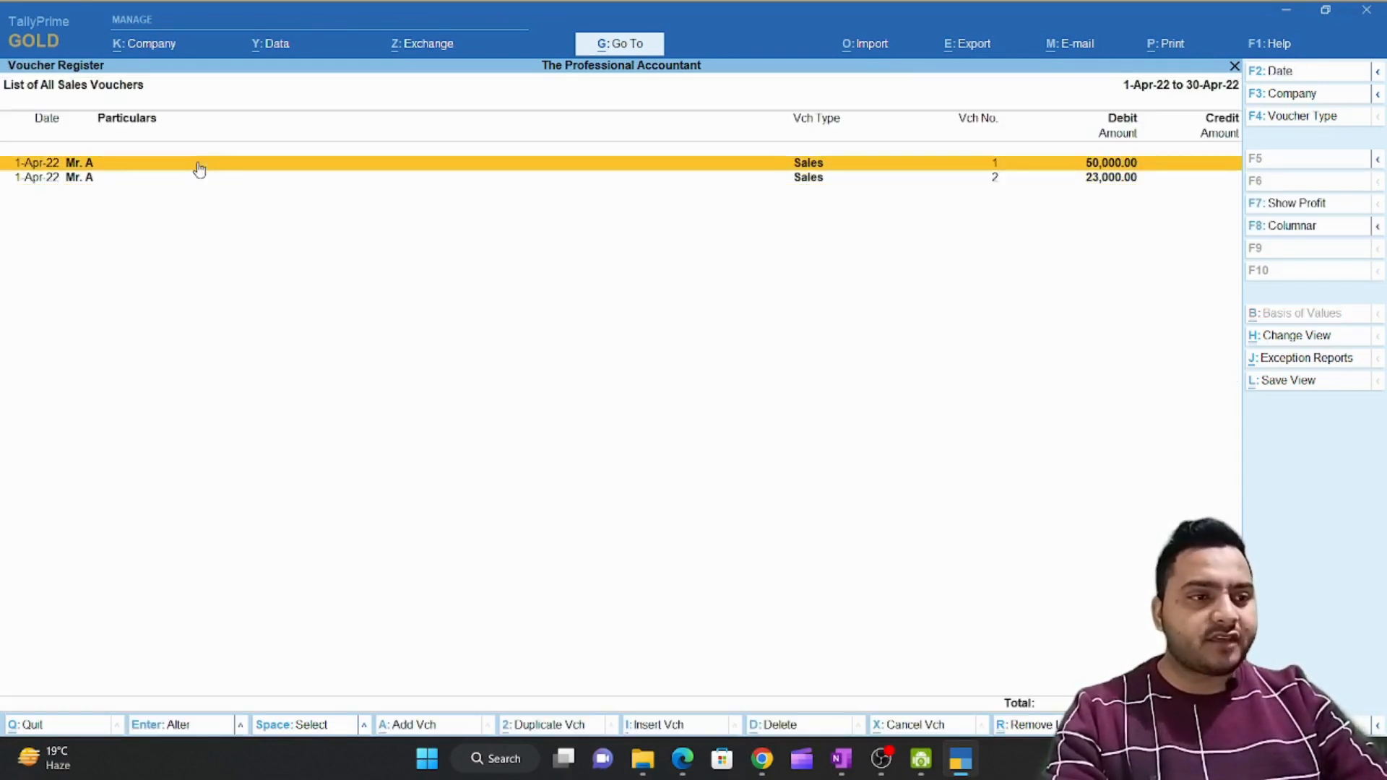
{"action": "key", "text": "Down"}
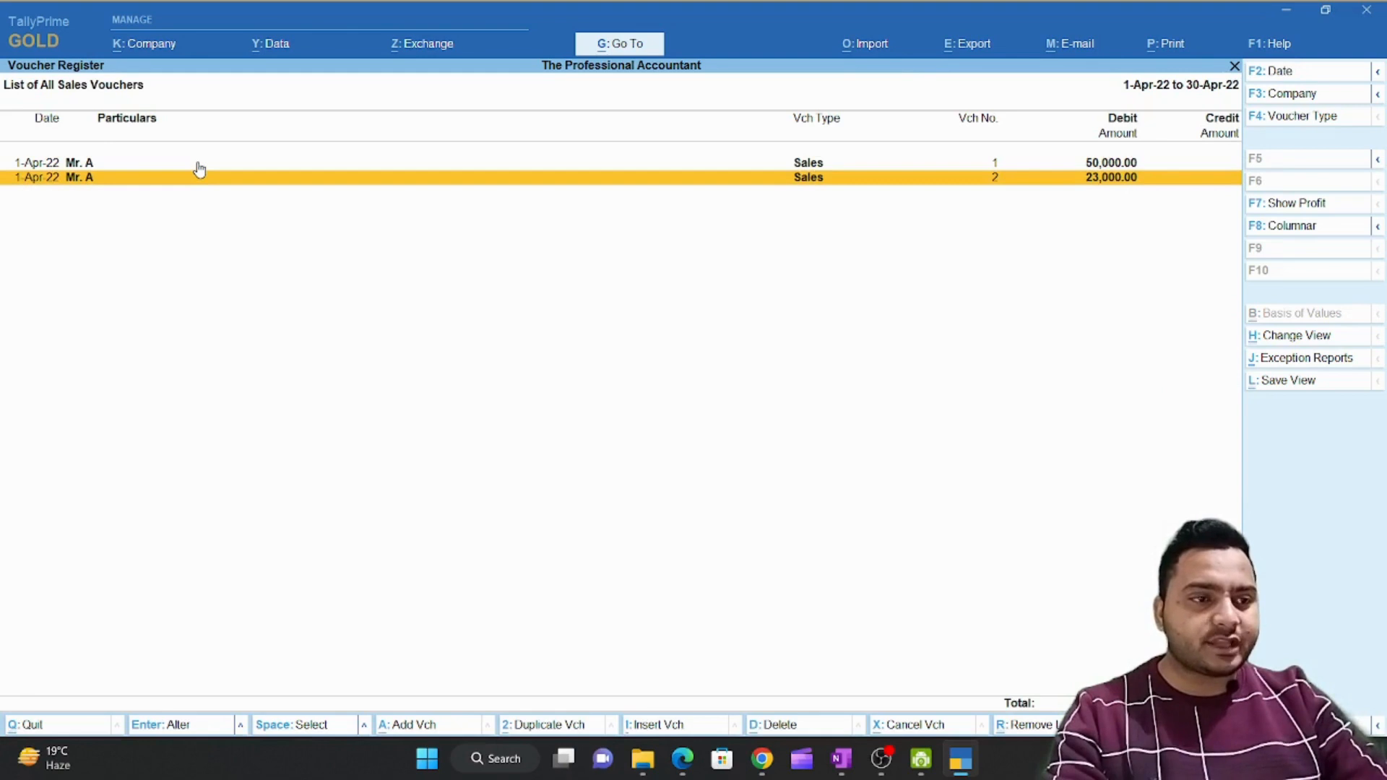
{"action": "key", "text": "Up"}
{"action": "key", "text": "Down"}
{"action": "key", "text": "Return"}
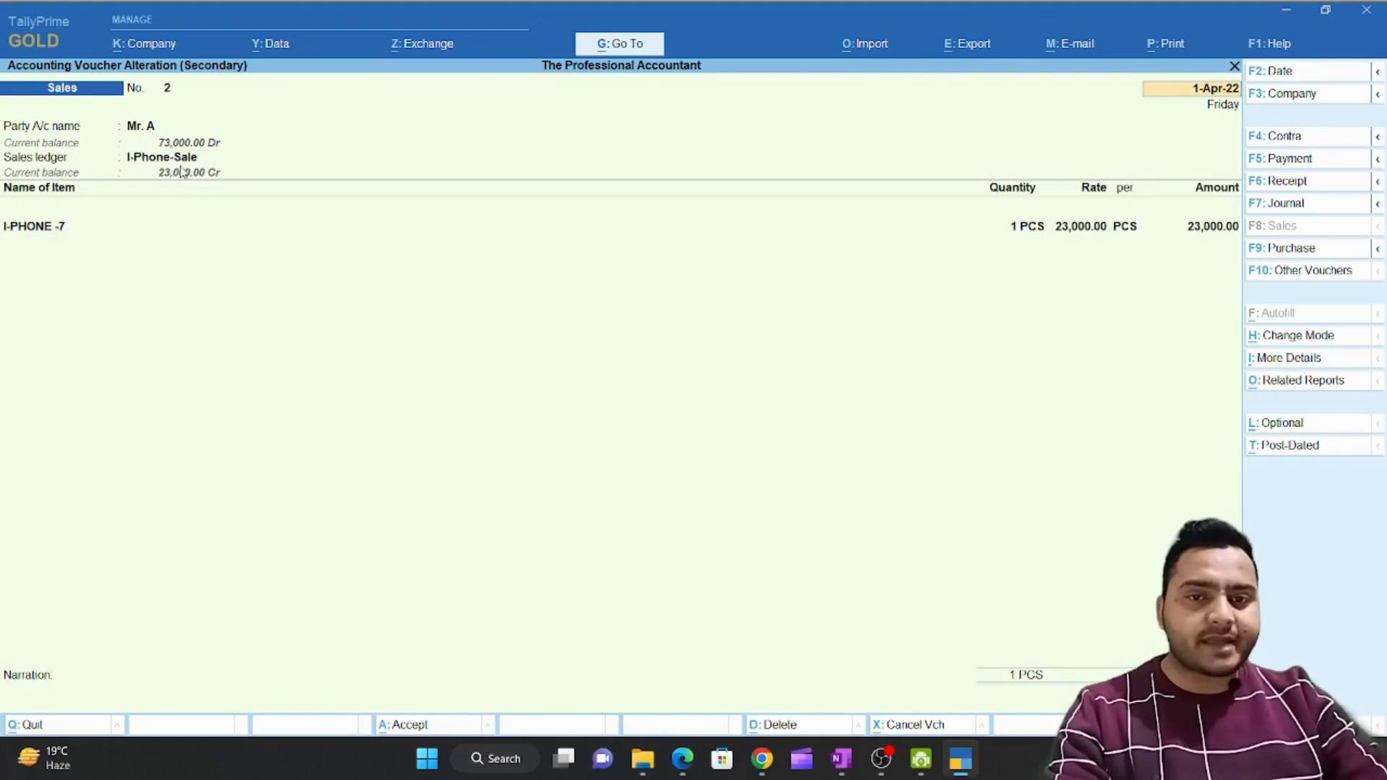
{"action": "key", "text": "Escape"}
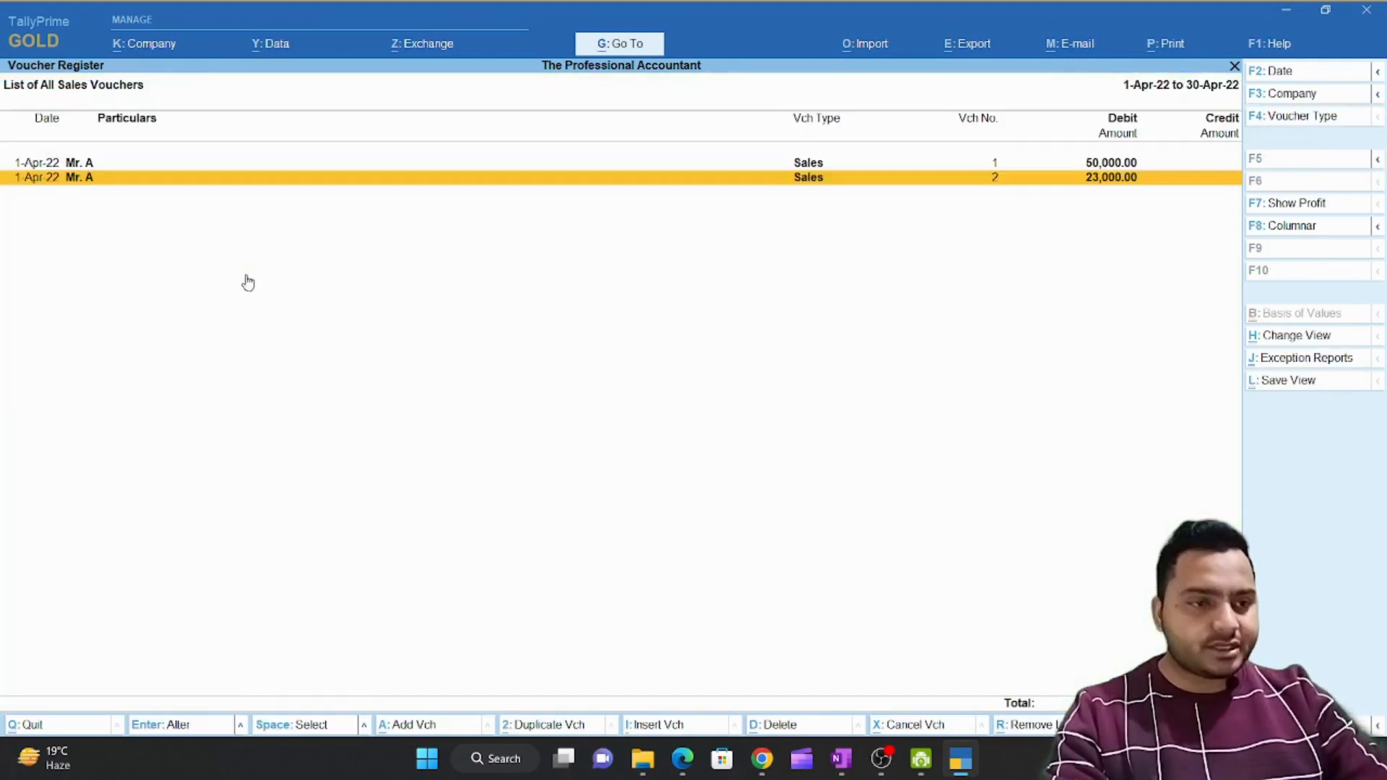
{"action": "key", "text": "Escape"}
{"action": "key", "text": "Escape"}
{"action": "key", "text": "Escape"}
{"action": "key", "text": "Escape"}
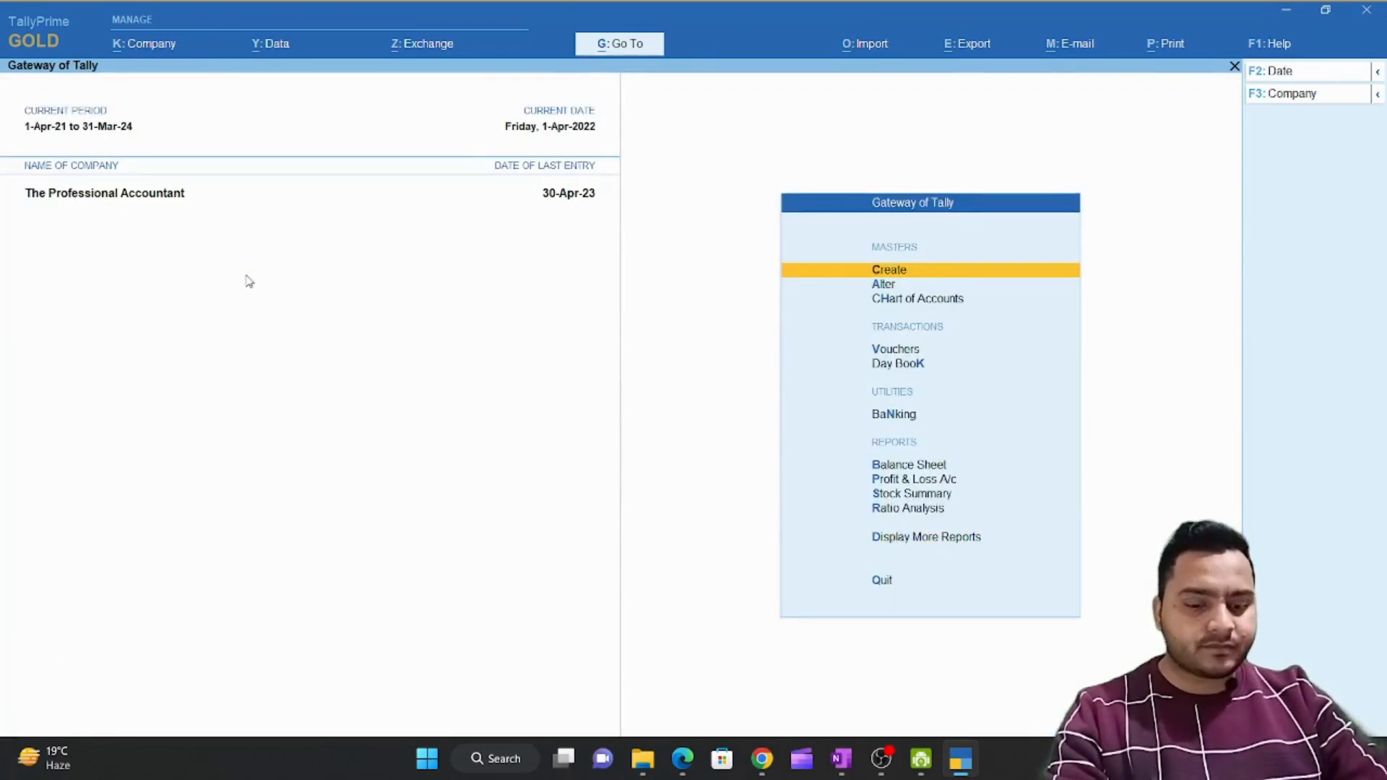
Open the Purchase Register and look through the May 2022 purchase vouchers
{"action": "key", "text": "a"}
{"action": "key", "text": "Escape"}
{"action": "key", "text": "Up"}
{"action": "key", "text": "d"}
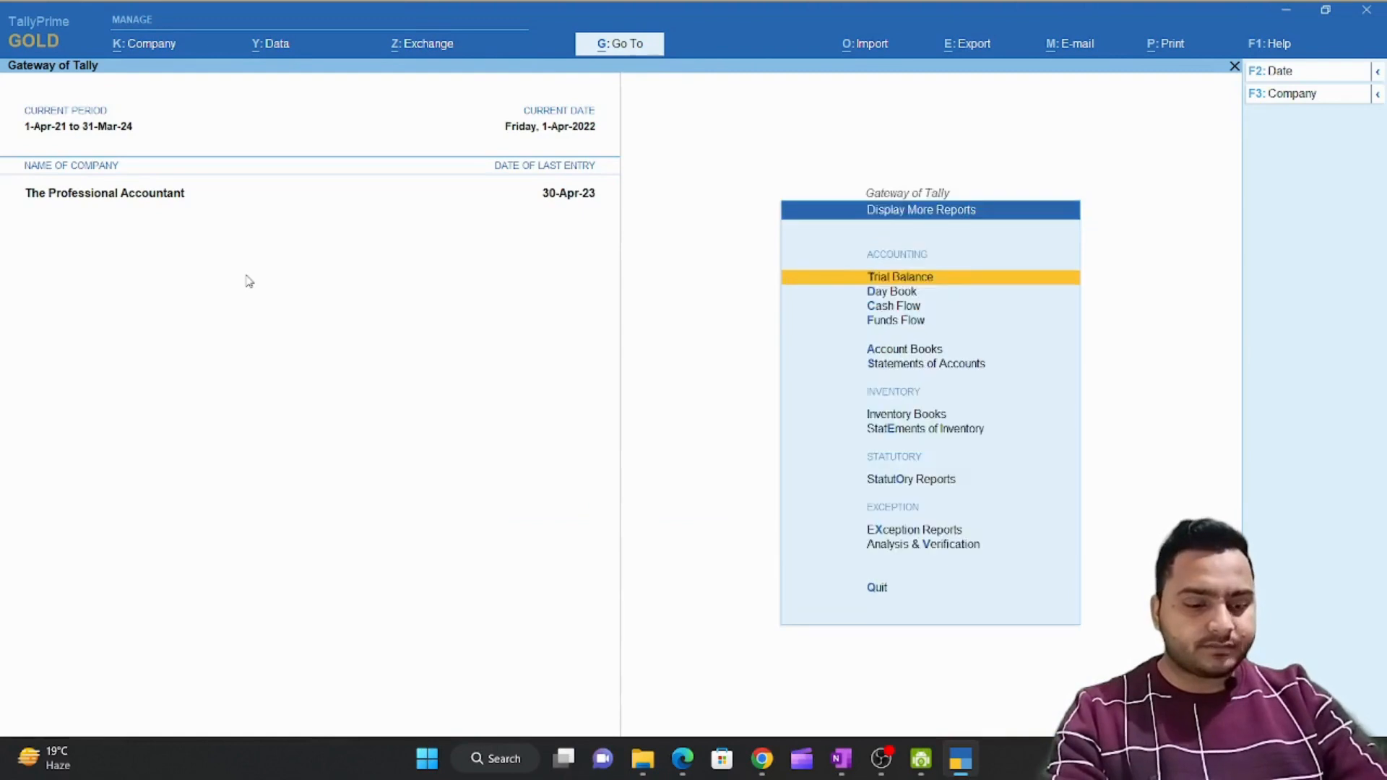
{"action": "key", "text": "a"}
{"action": "key", "text": "p"}
{"action": "key", "text": "Up"}
{"action": "key", "text": "Up"}
{"action": "key", "text": "Up"}
{"action": "key", "text": "Up"}
{"action": "key", "text": "Up"}
{"action": "key", "text": "Up"}
{"action": "key", "text": "Up"}
{"action": "key", "text": "Up"}
{"action": "key", "text": "Up"}
{"action": "key", "text": "Up"}
{"action": "key", "text": "Up"}
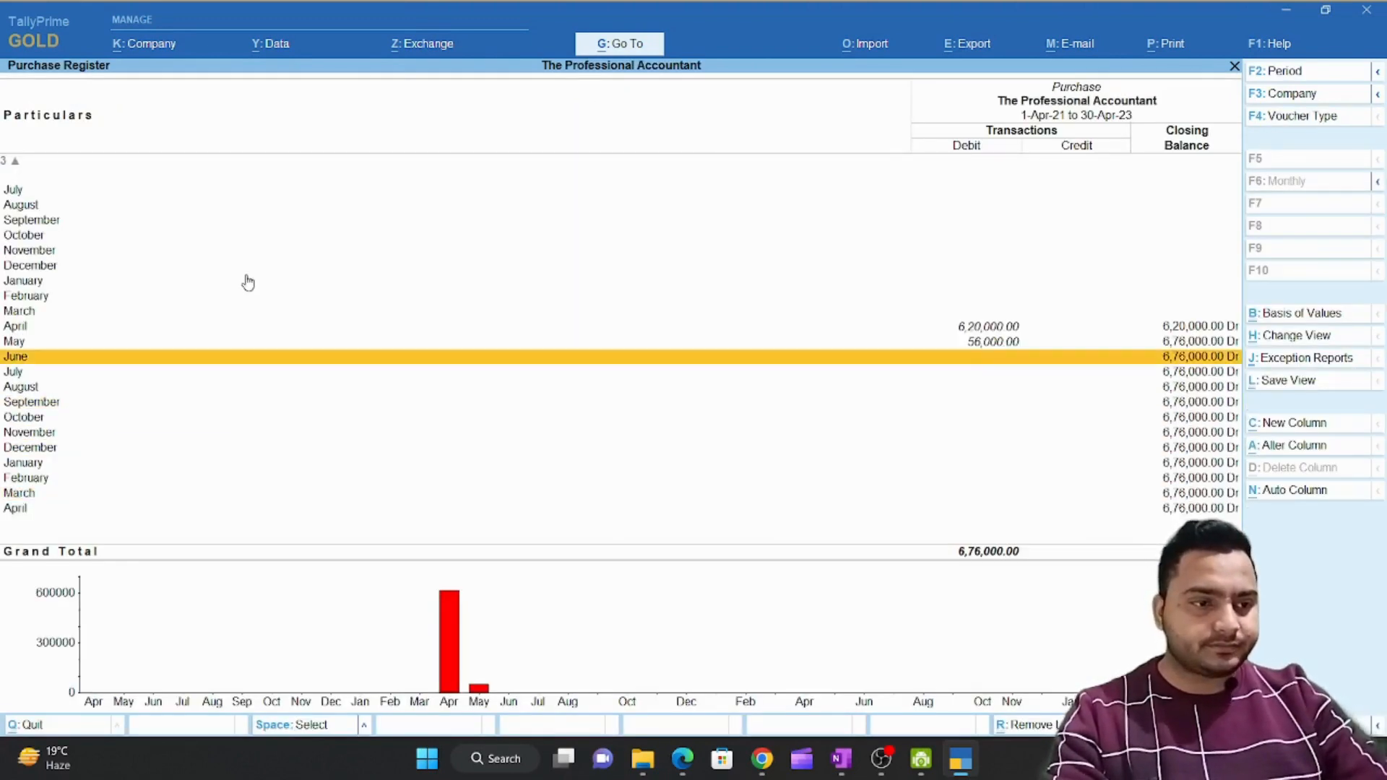
{"action": "key", "text": "Return"}
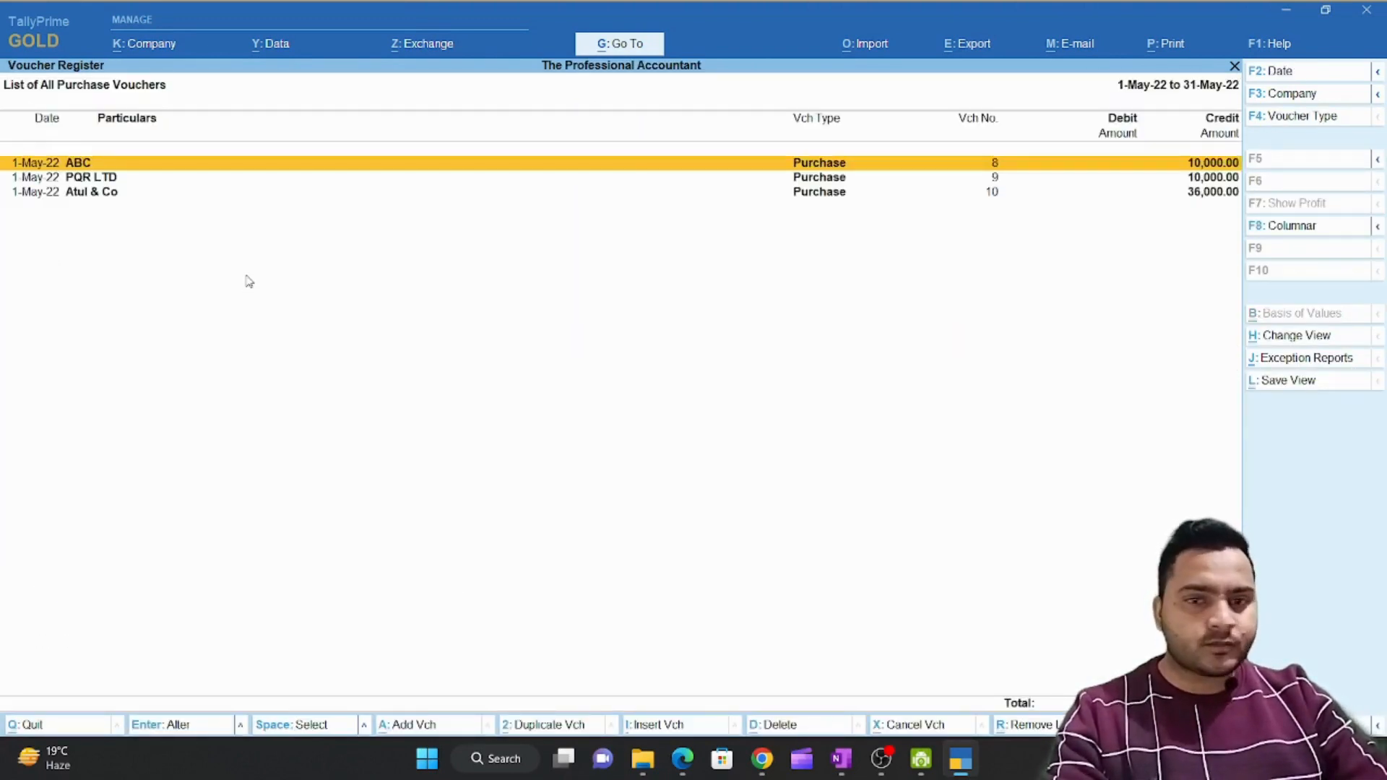
{"action": "key", "text": "Down"}
{"action": "key", "text": "Down"}
{"action": "key", "text": "Escape"}
Open the INGRAM purchase voucher No. 7 from the April 2022 purchase vouchers
{"action": "key", "text": "Up"}
{"action": "key", "text": "Return"}
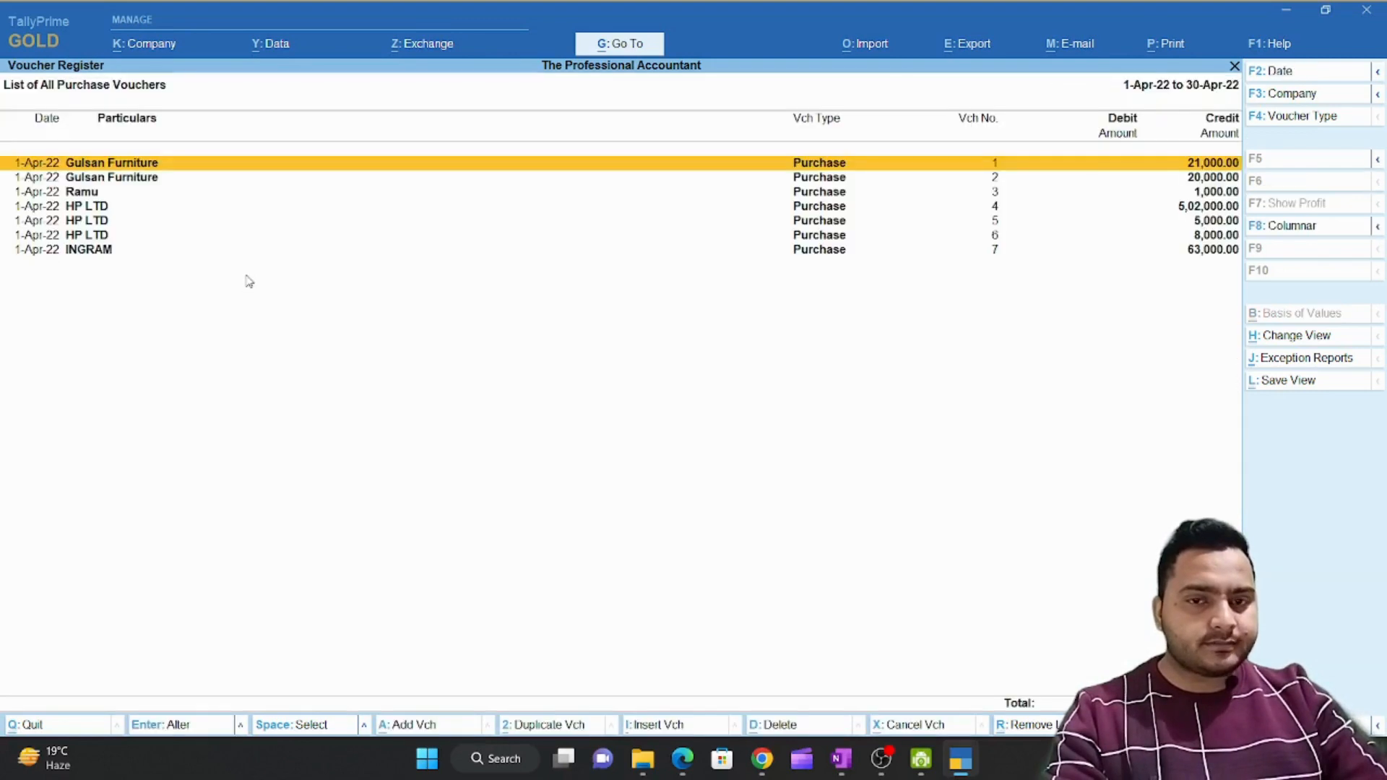
{"action": "key", "text": "Down"}
{"action": "key", "text": "Down"}
{"action": "key", "text": "Down"}
{"action": "key", "text": "Down"}
{"action": "key", "text": "Down"}
{"action": "key", "text": "Down"}
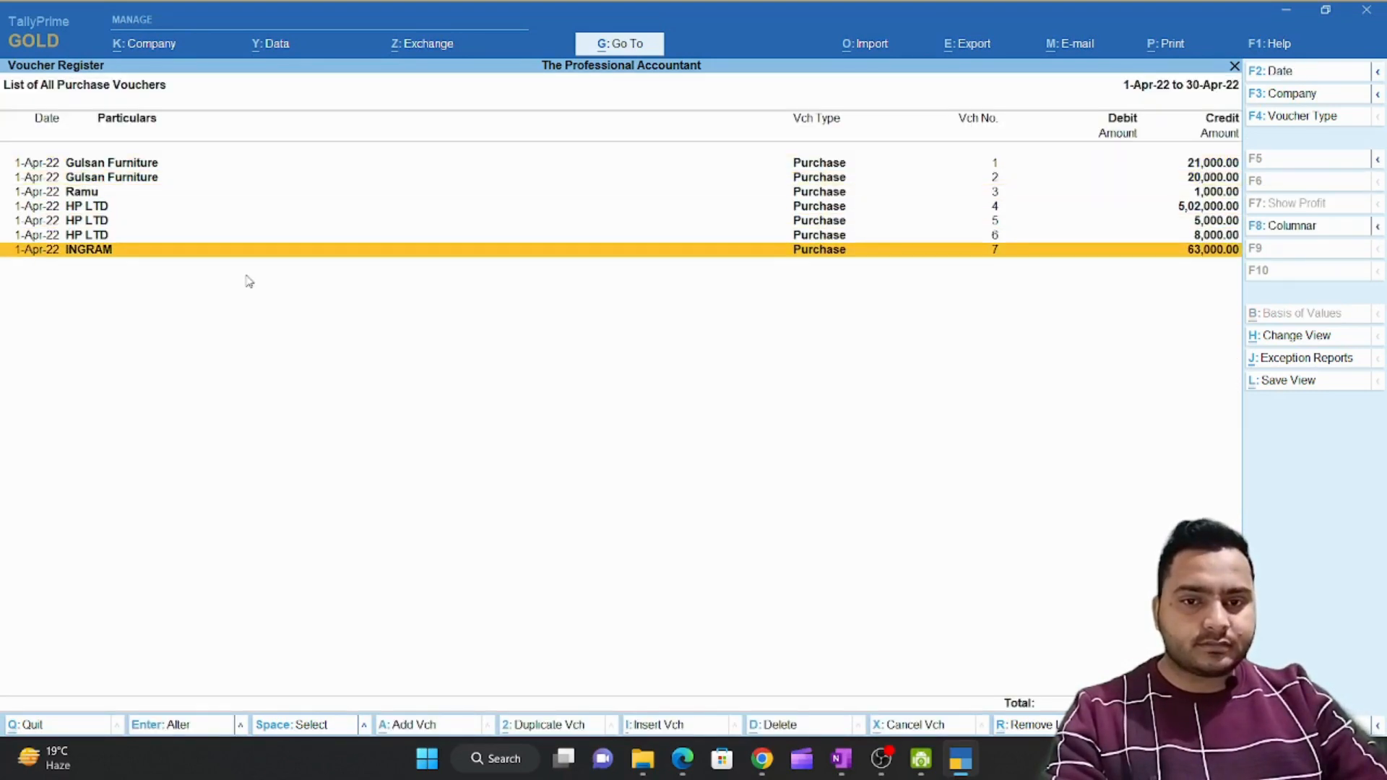
{"action": "key", "text": "Return"}
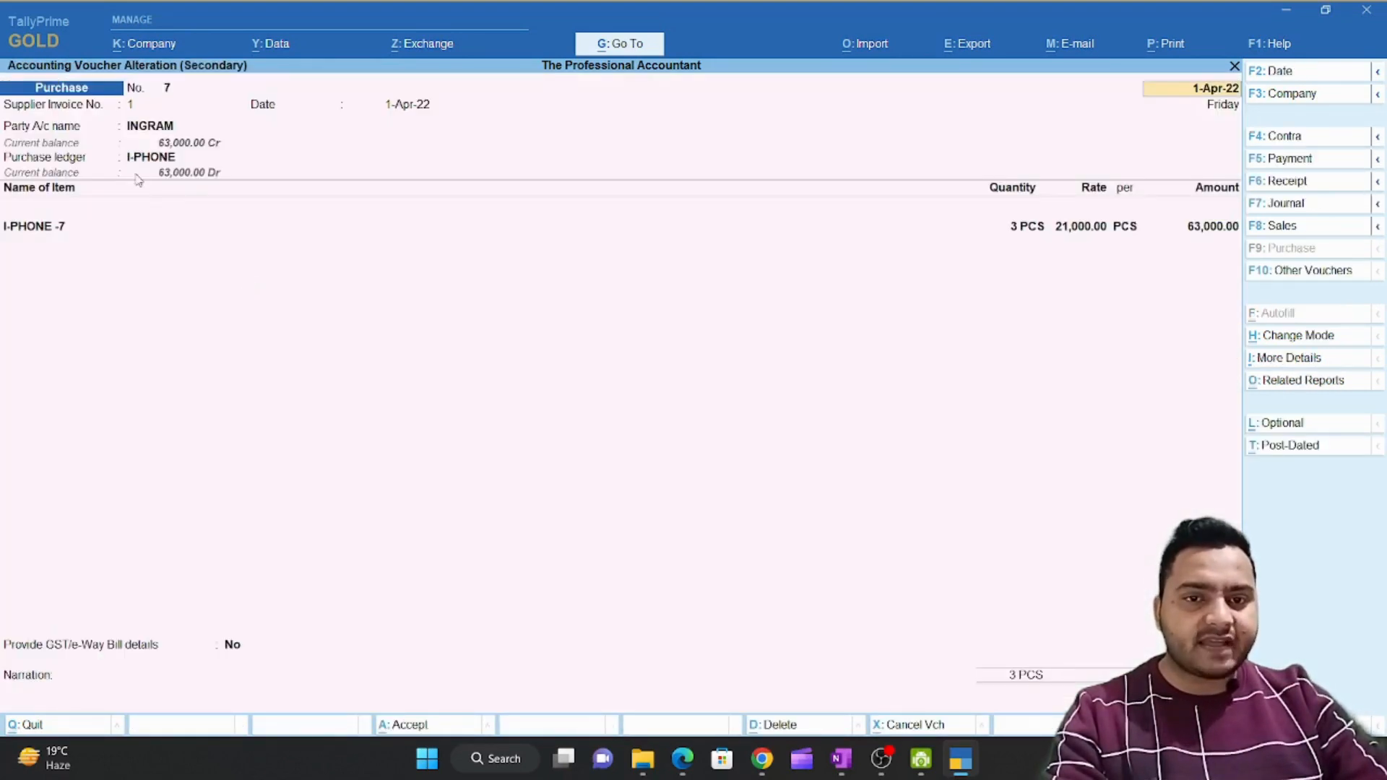
Rename the voucher's purchase ledger as I-PHONE-Purchase, save the voucher and return to the Gateway of Tally
{"action": "left_click", "coordinate": [182, 158]}
{"action": "key", "text": "ctrl+Return"}
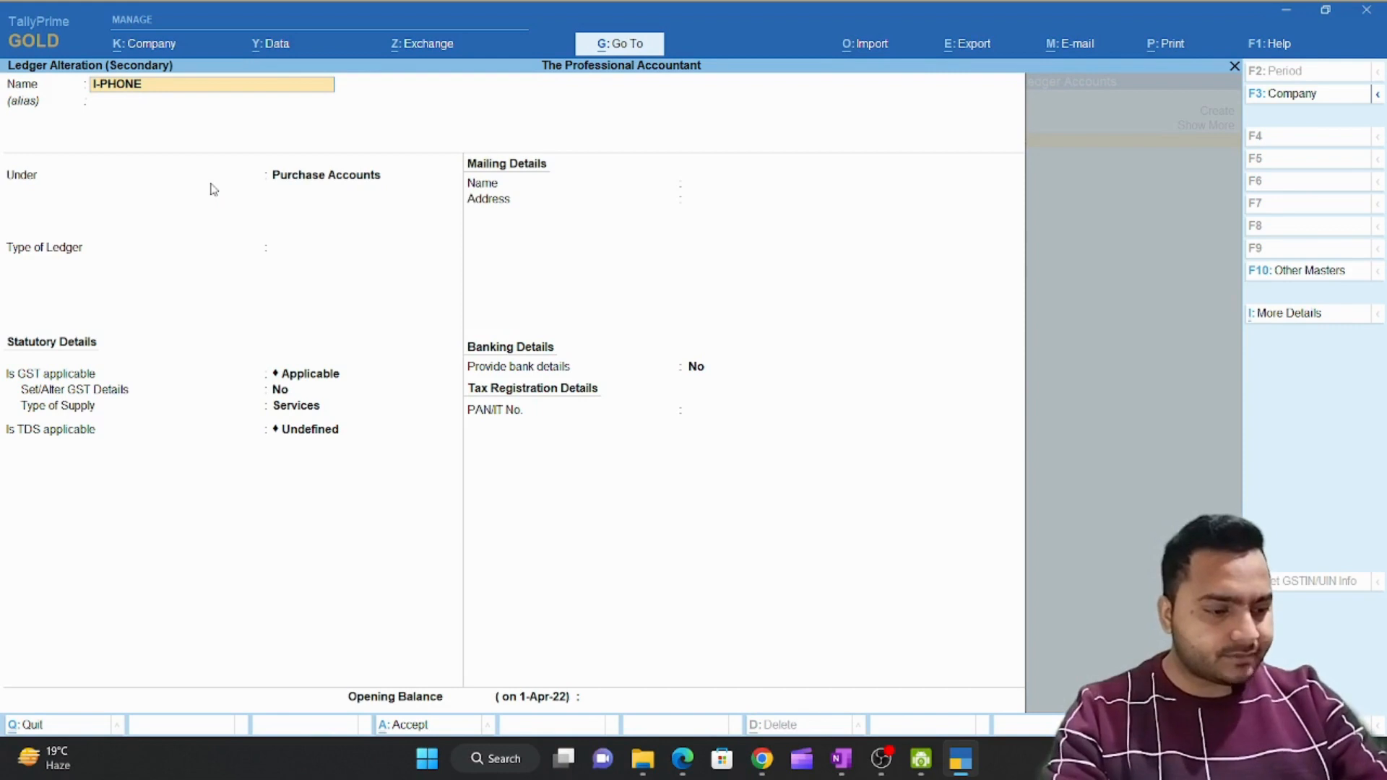
{"action": "type", "text": "-"}
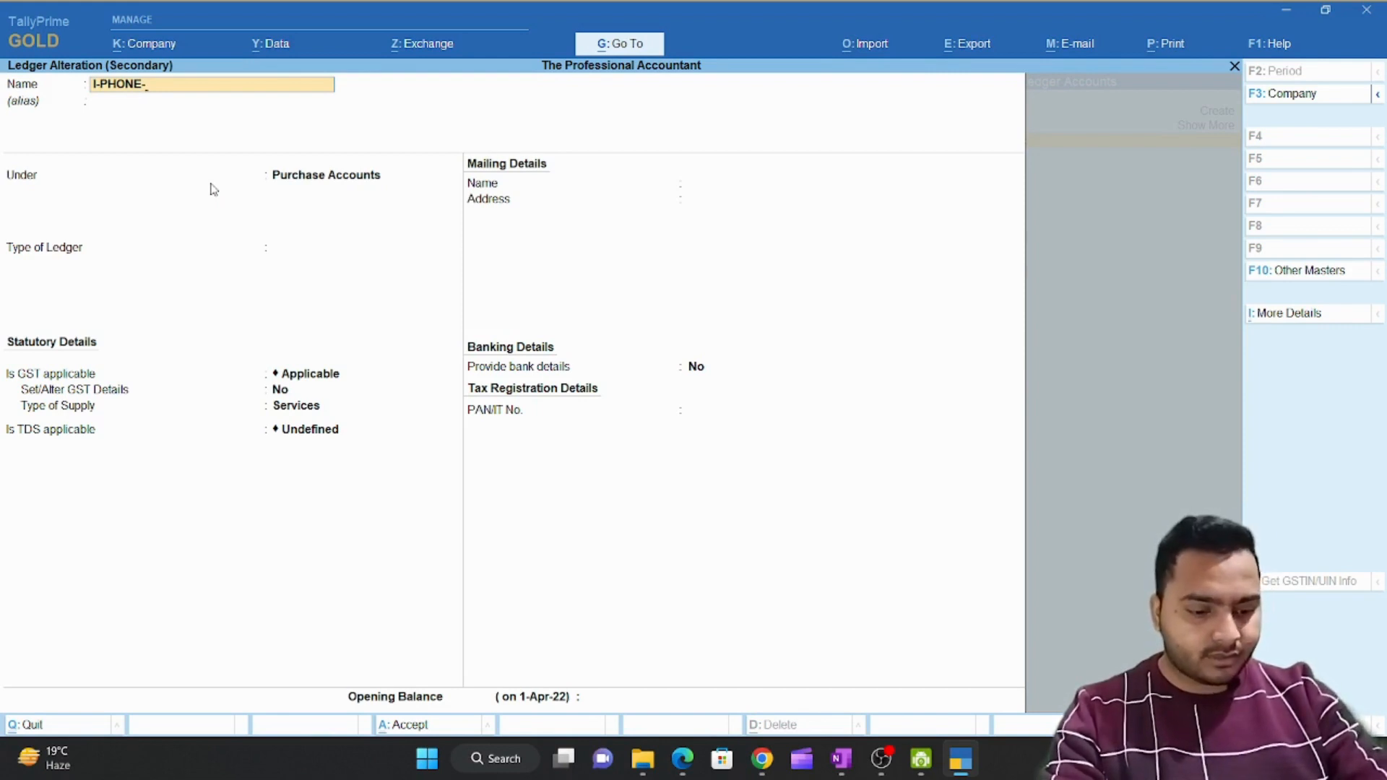
{"action": "type", "text": "Purc"}
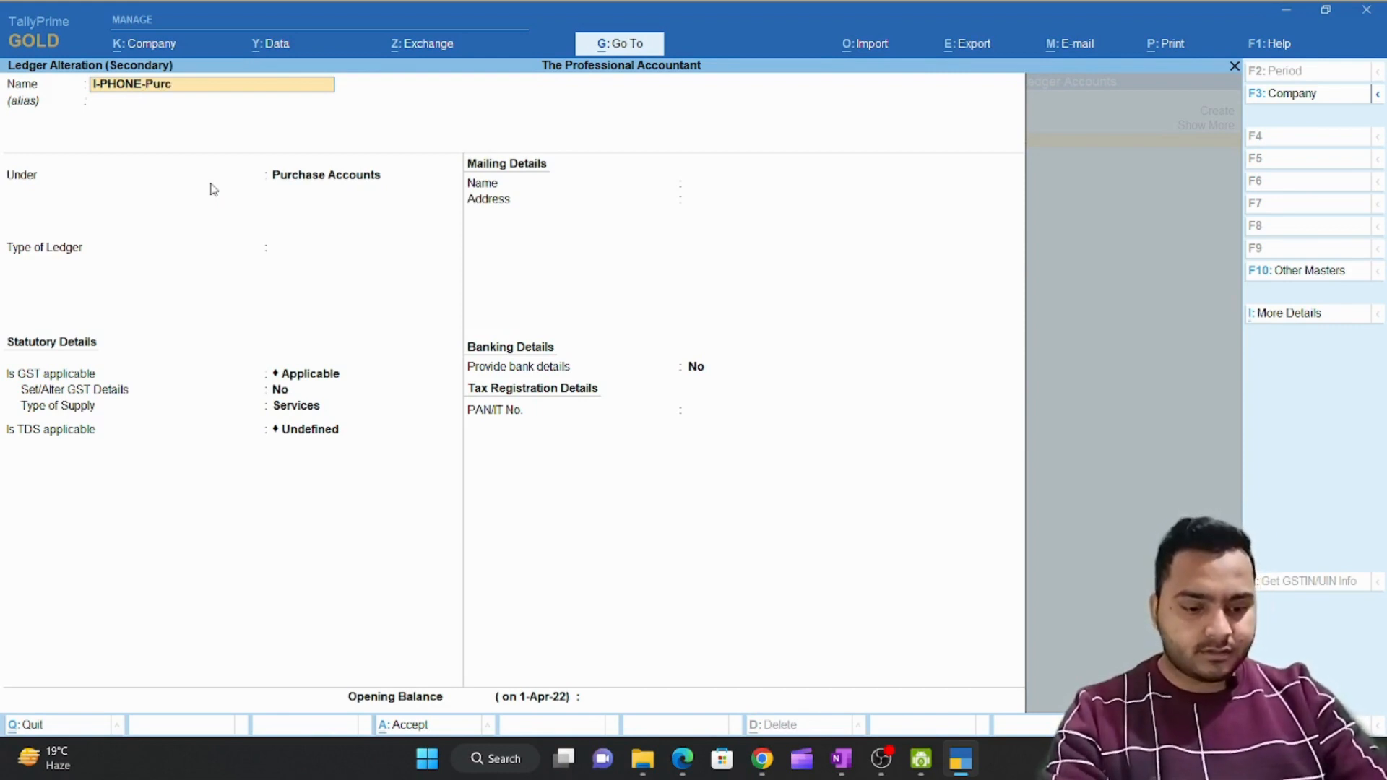
{"action": "type", "text": "hase"}
{"action": "key", "text": "ctrl+a"}
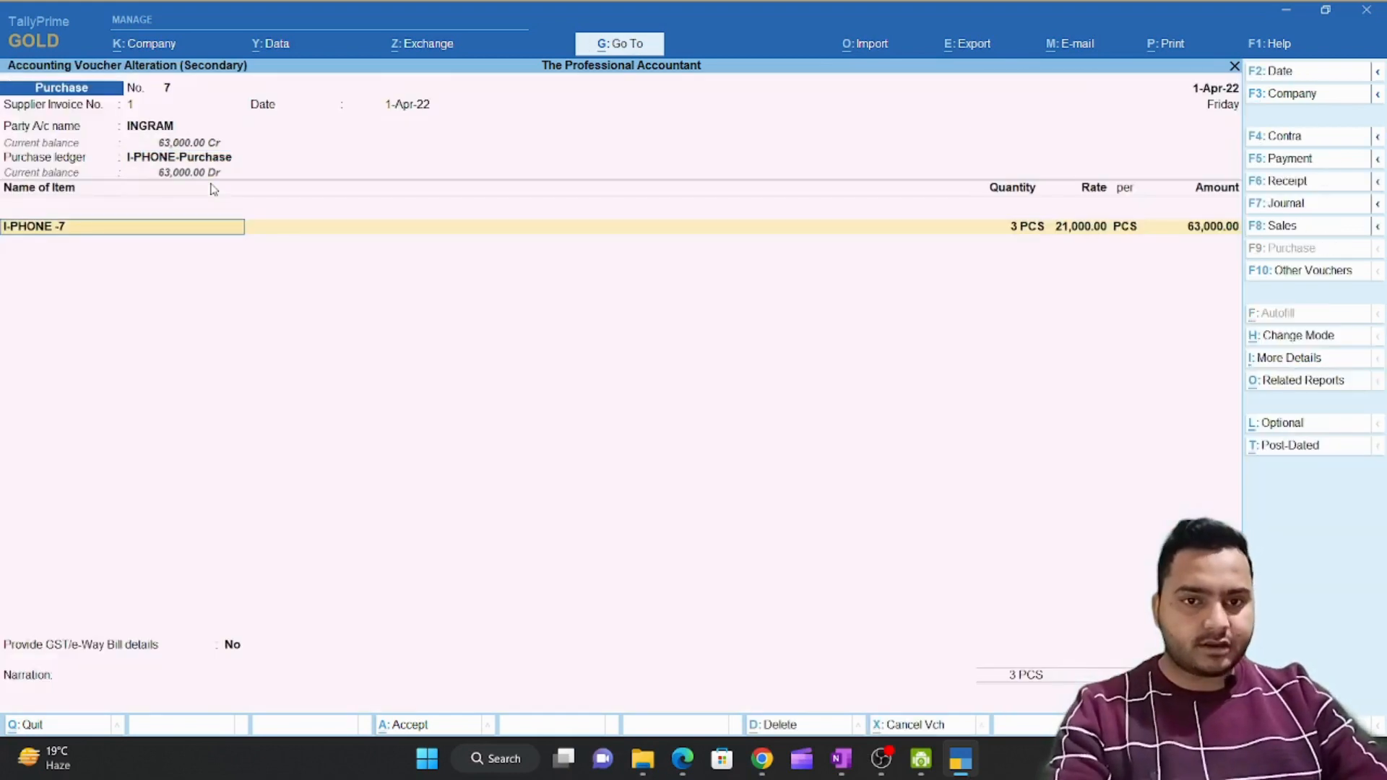
{"action": "key", "text": "ctrl+a"}
{"action": "key", "text": "Escape"}
{"action": "key", "text": "Escape"}
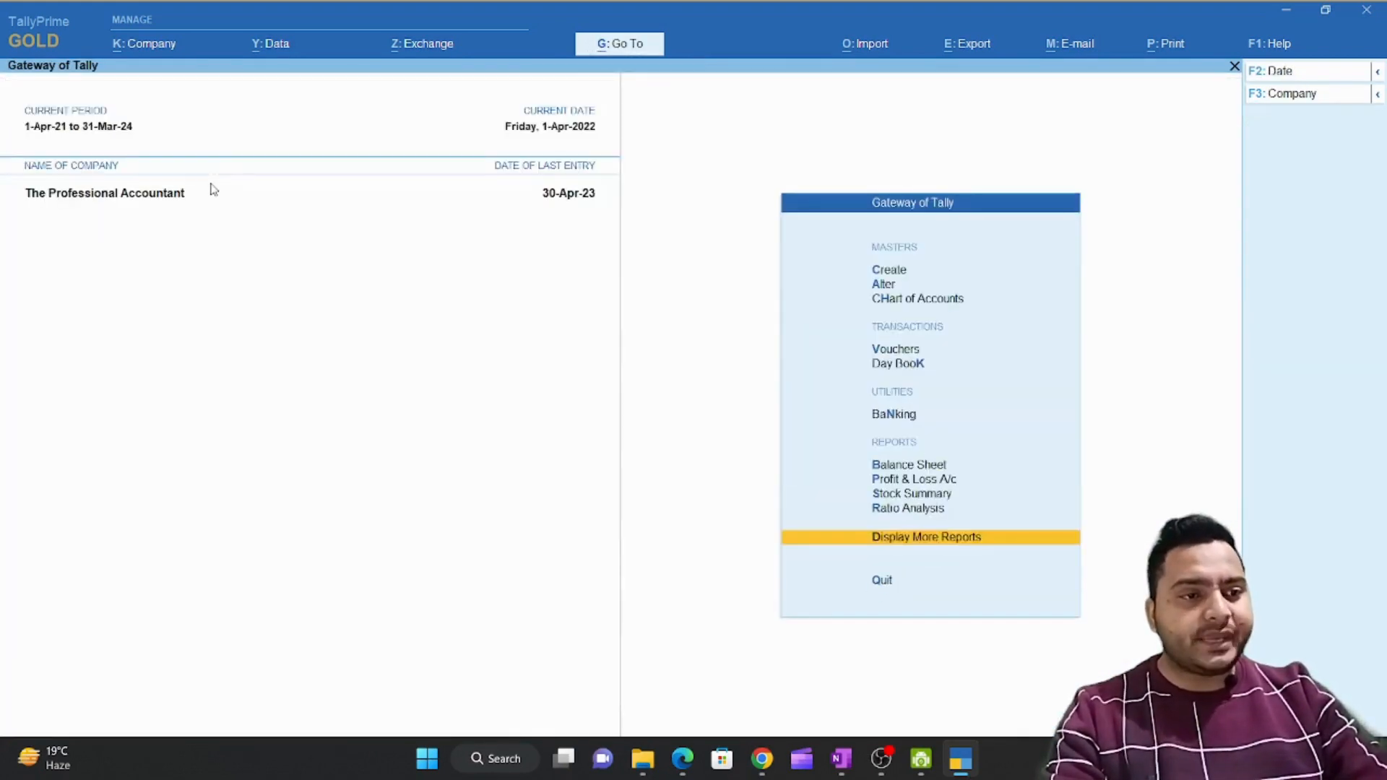
Open the Profit & Loss A/c for 1-Apr-21 to 31-Mar-22 and show it in detailed form
{"action": "key", "text": "c"}
{"action": "key", "text": "p"}
{"action": "key", "text": "alt+F2"}
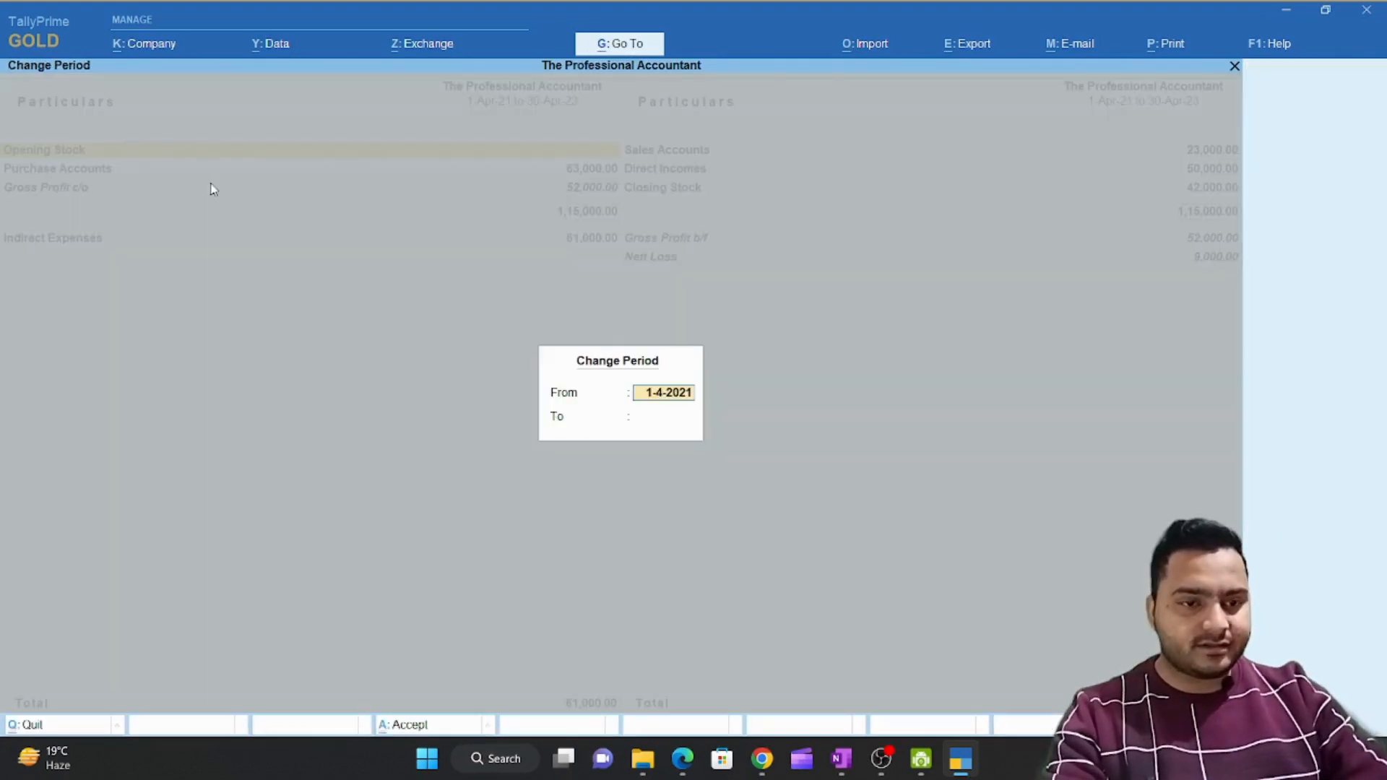
{"action": "type", "text": "a21"}
{"action": "key", "text": "Return"}
{"action": "type", "text": "m22"}
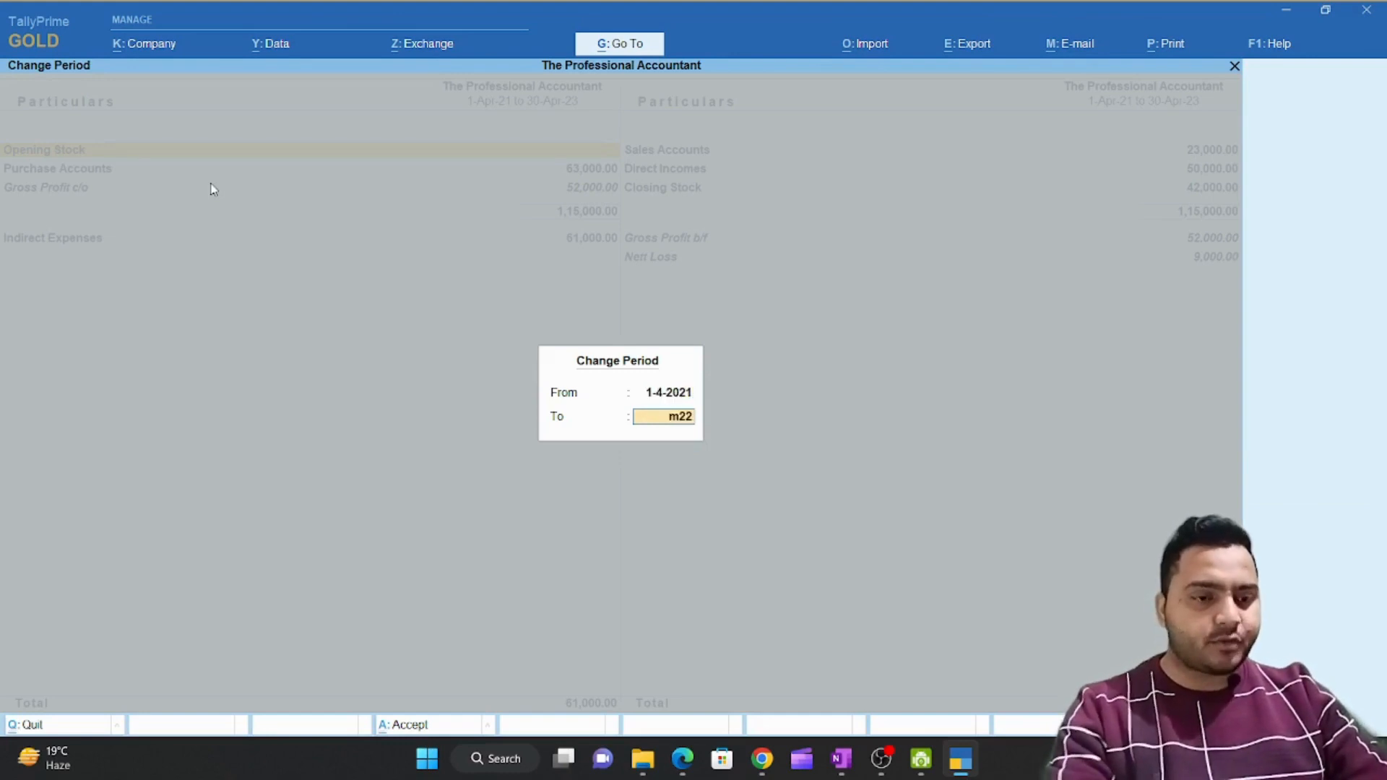
{"action": "key", "text": "Return"}
{"action": "key", "text": "alt+F5"}
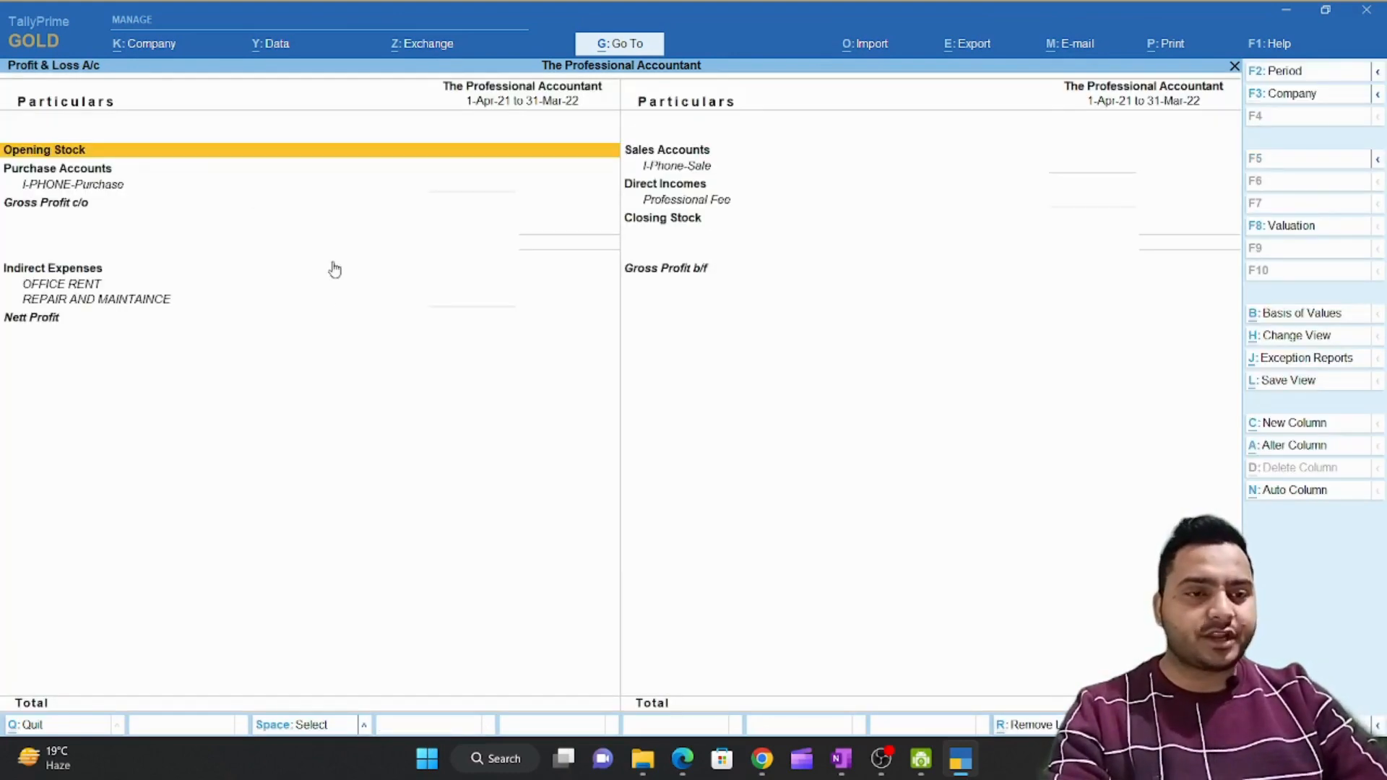
Extend the Profit & Loss period to end on 31-Mar-23
{"action": "key", "text": "alt+F2"}
{"action": "key", "text": "Return"}
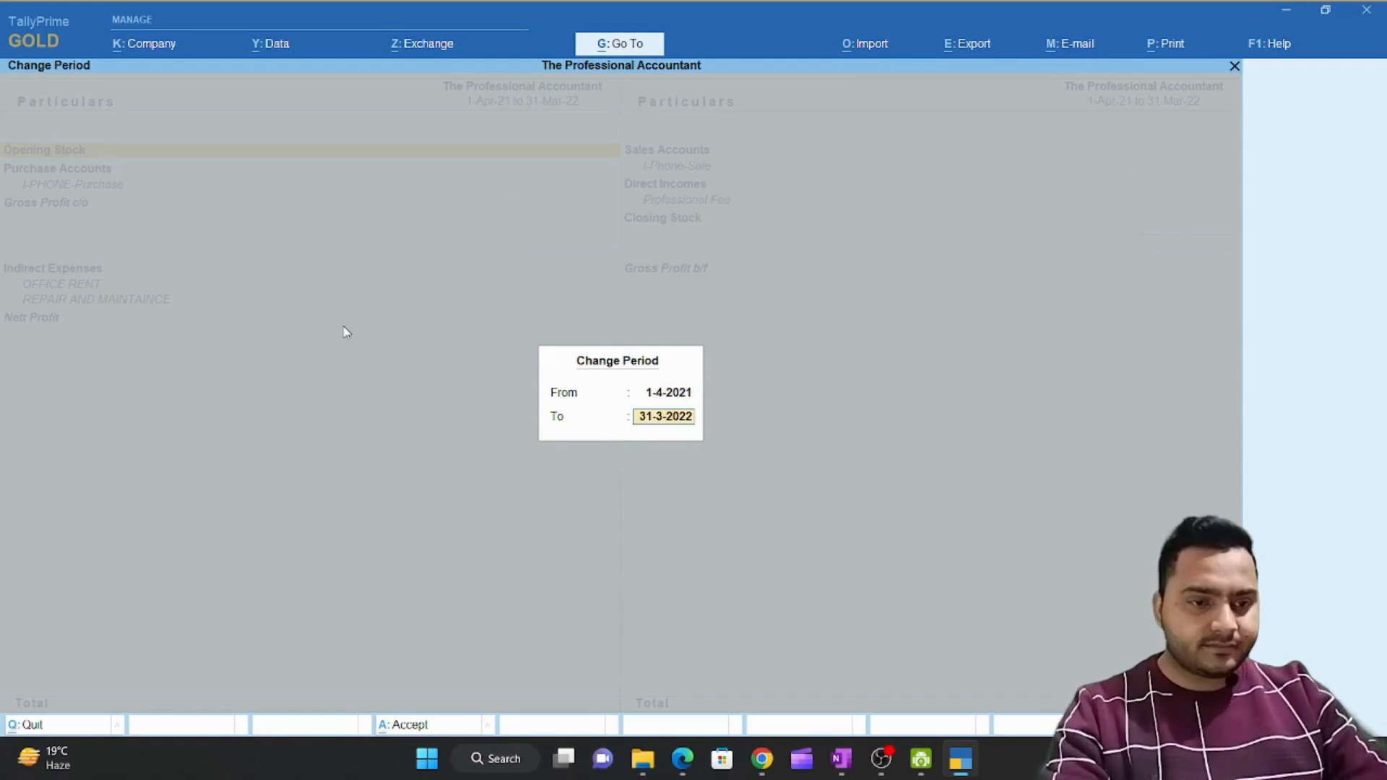
{"action": "type", "text": "m23"}
{"action": "key", "text": "Return"}
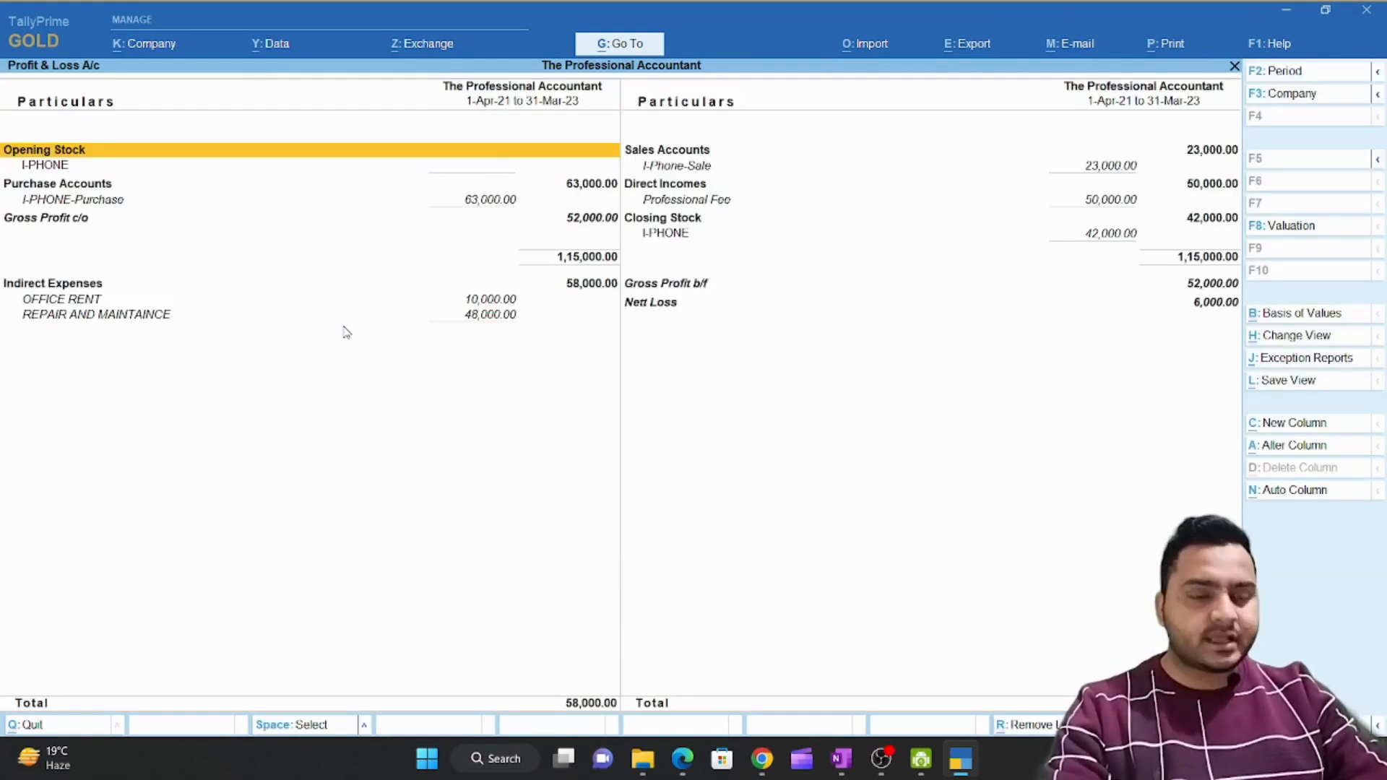
Examine the I-PHONE-Purchase, I-Phone-Sale and I-PHONE opening stock lines in the Profit & Loss A/c
{"action": "key", "text": "Down"}
{"action": "key", "text": "Down"}
{"action": "key", "text": "Down"}
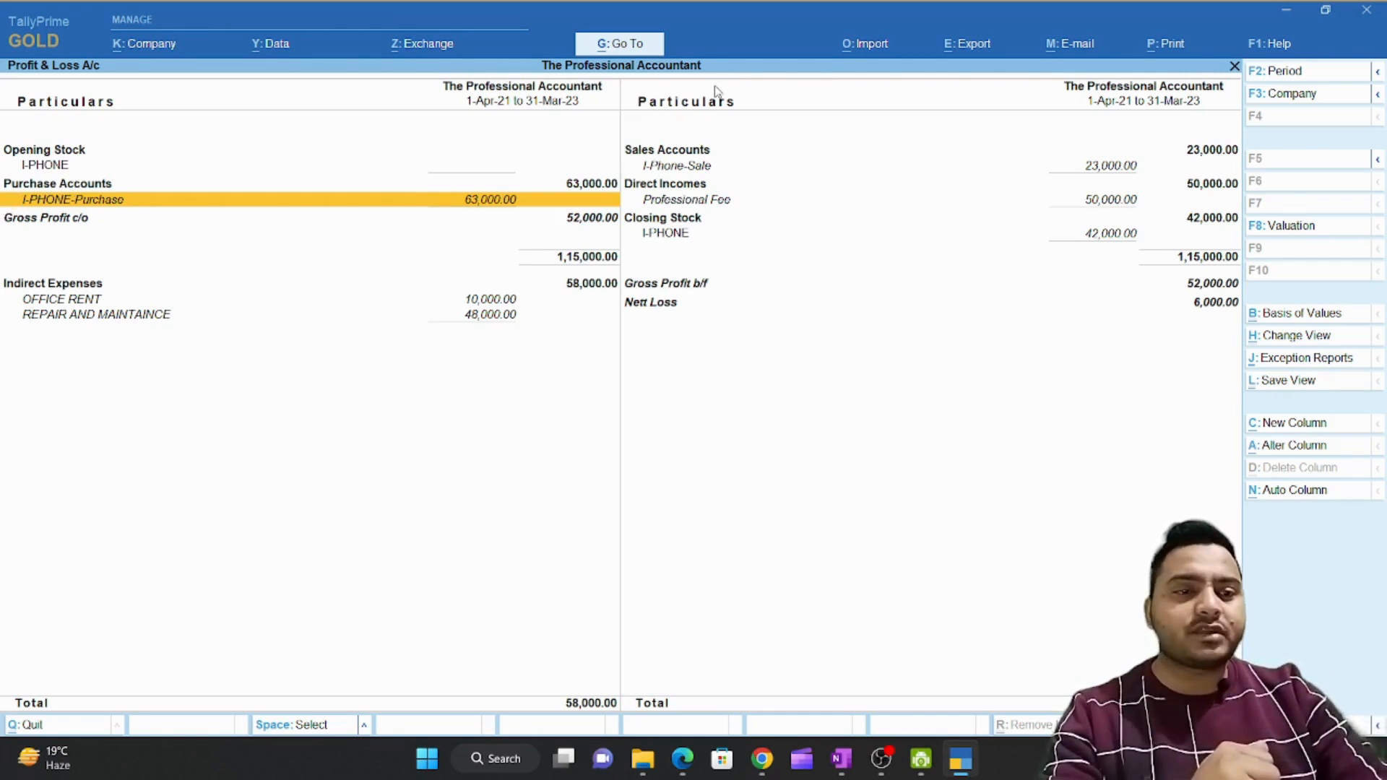
{"action": "left_click", "coordinate": [692, 172]}
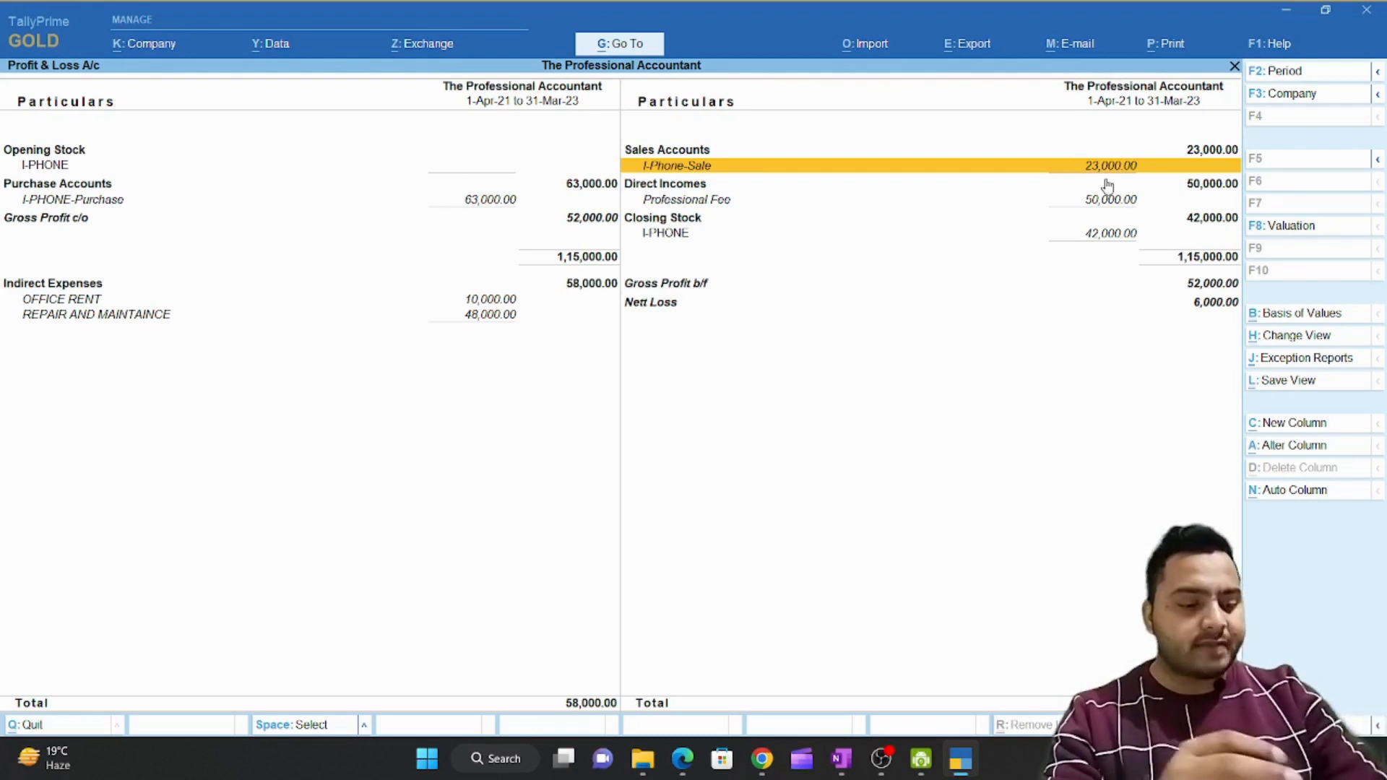
{"action": "key", "text": "Left"}
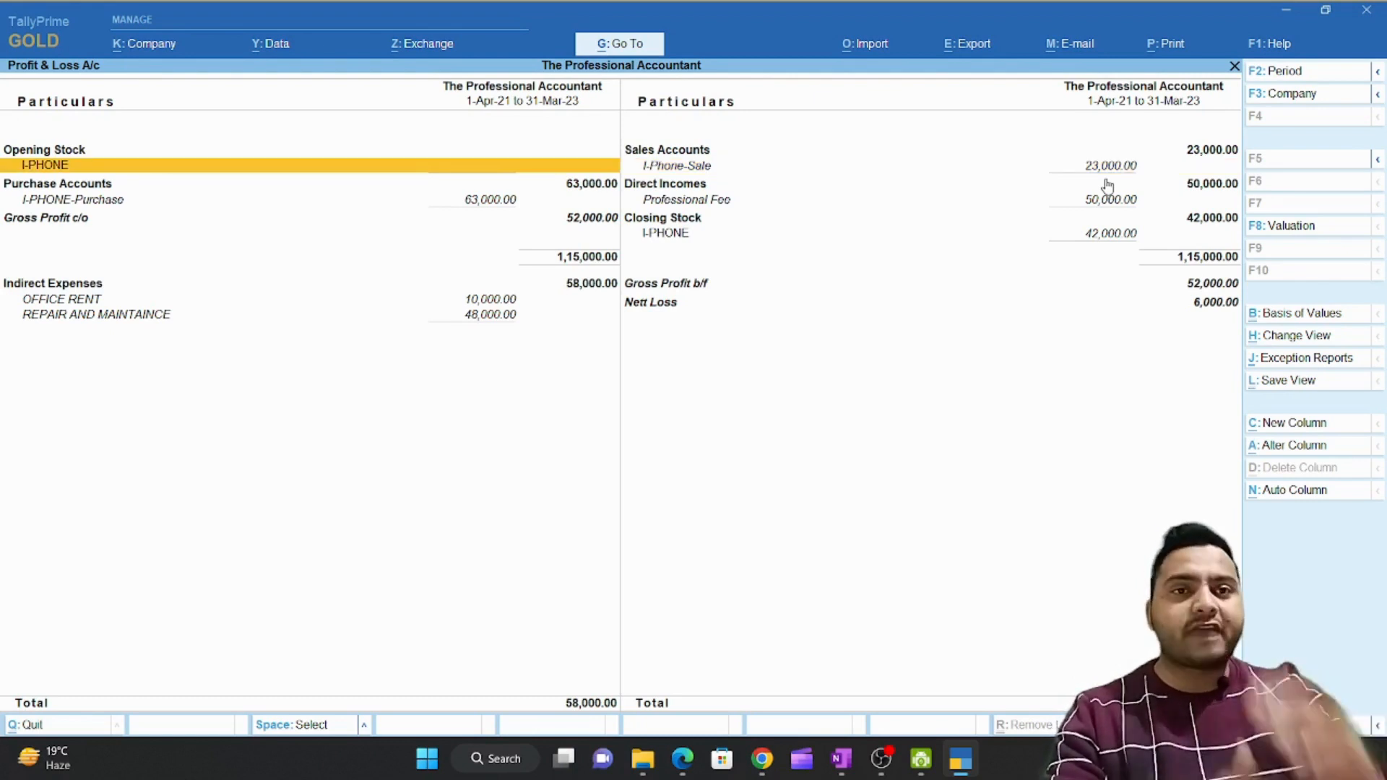